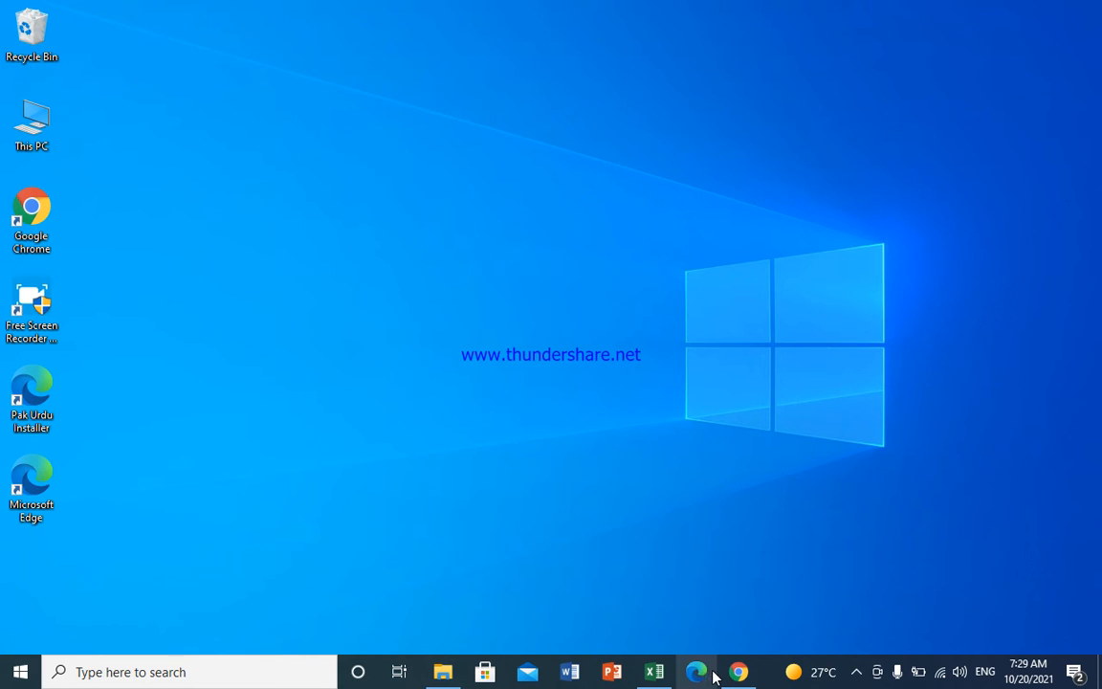
Step: Bring up the exsersize workbook and review the starting and ending date cells on the calculate Y M D H M S sheet
mouse_move(660, 675)
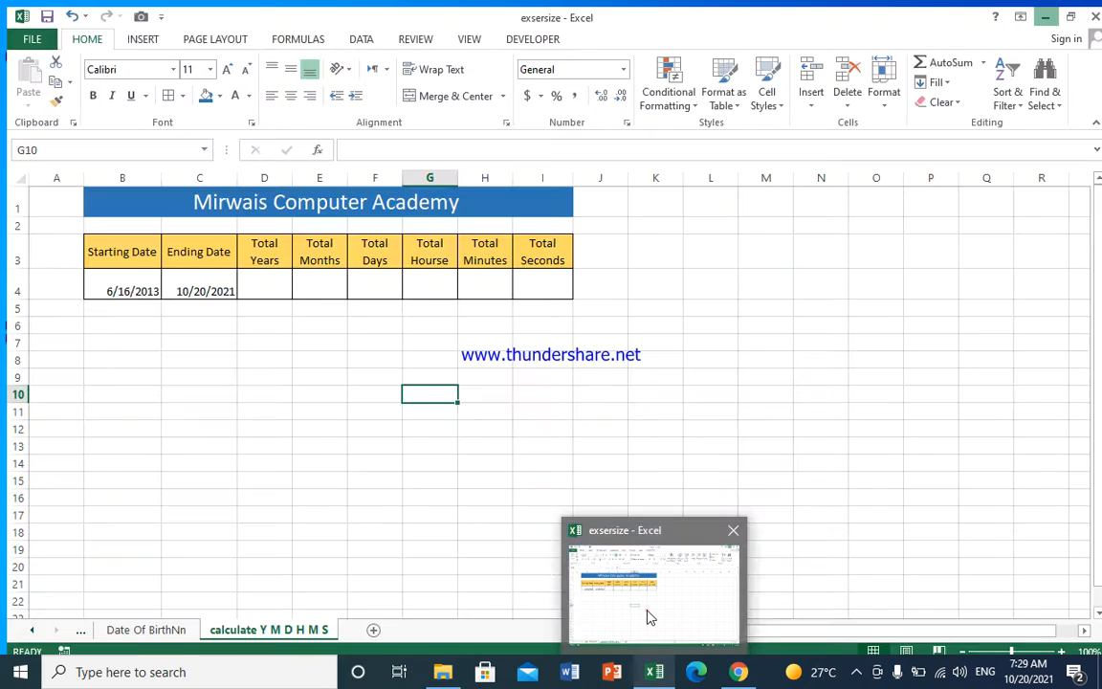
left_click(646, 615)
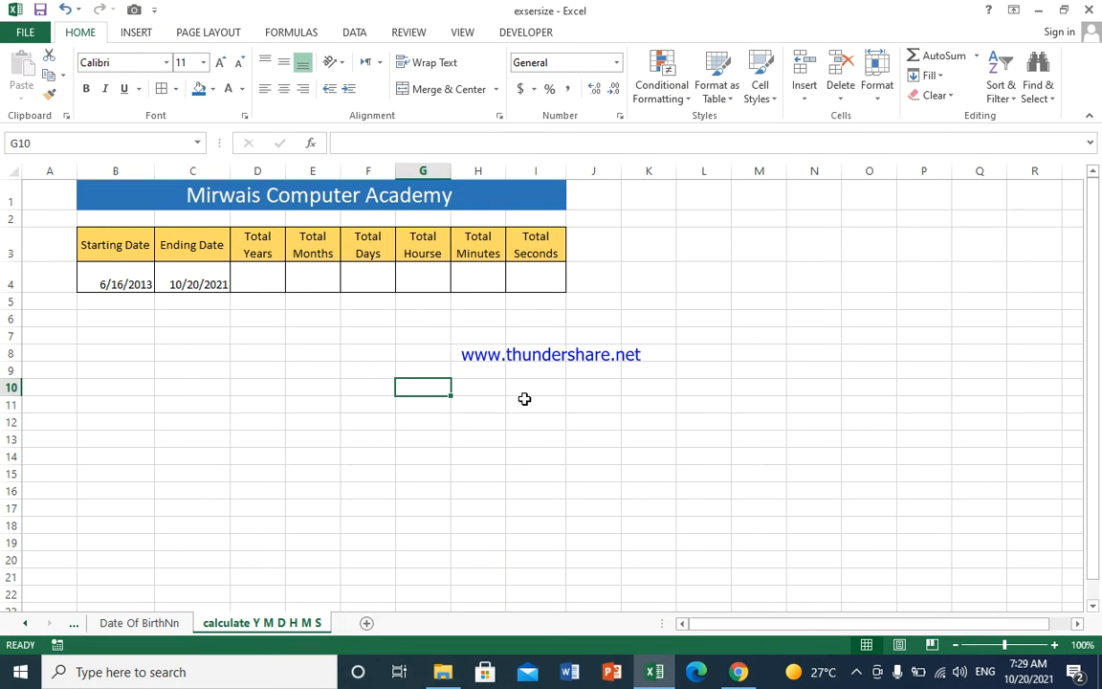
left_click(116, 251)
left_click(202, 258)
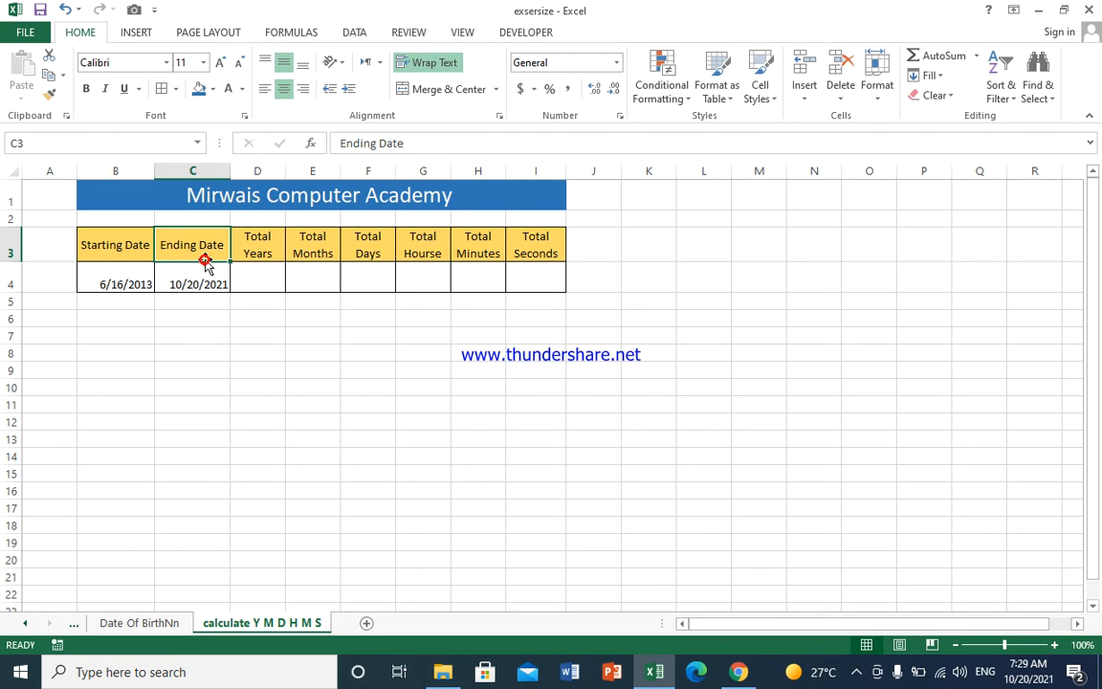
left_click(127, 287)
left_click(202, 284)
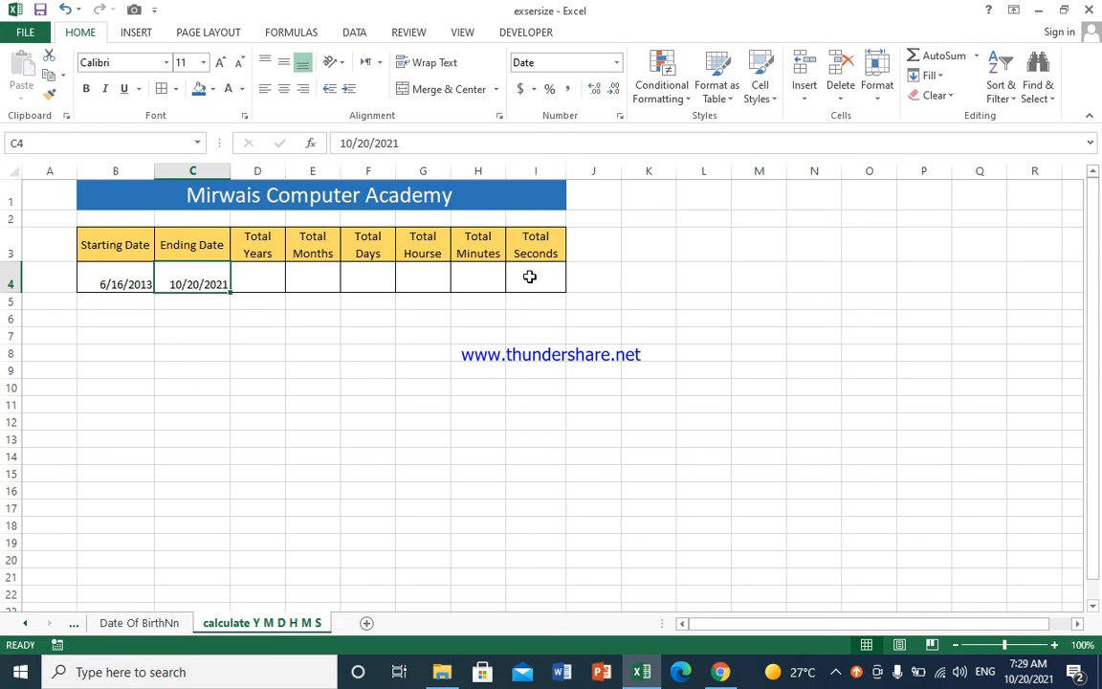
Step: In Total Years cell D4, enter =DATEDIF(B4,C4,"y") to count whole years between the two dates
left_click(257, 284)
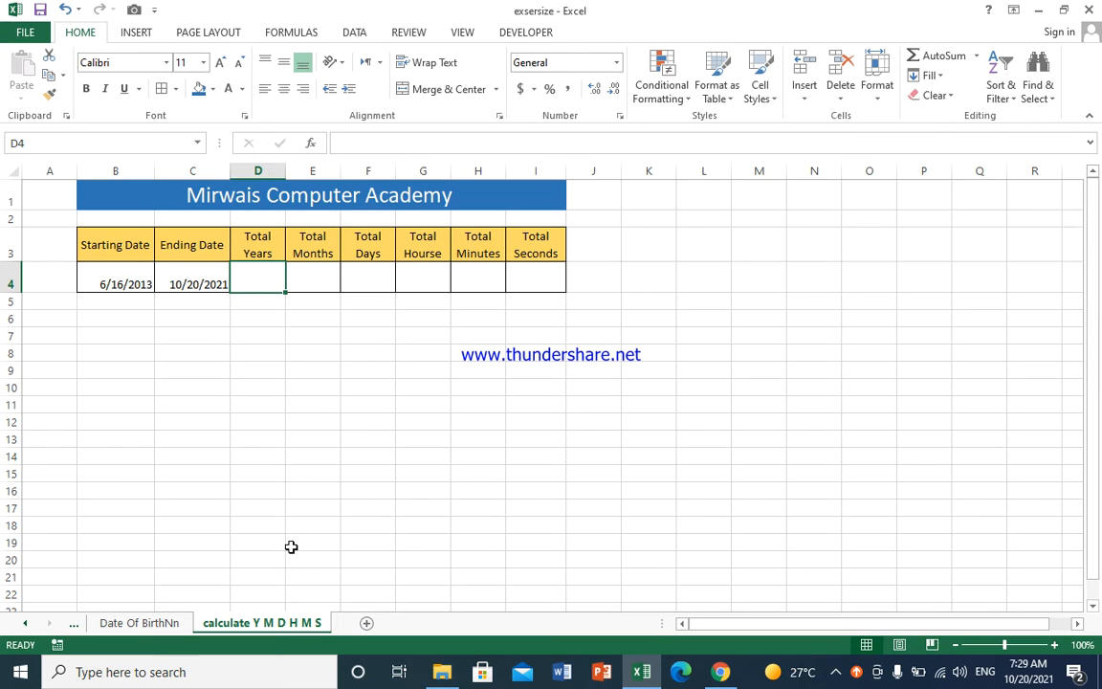
type("=")
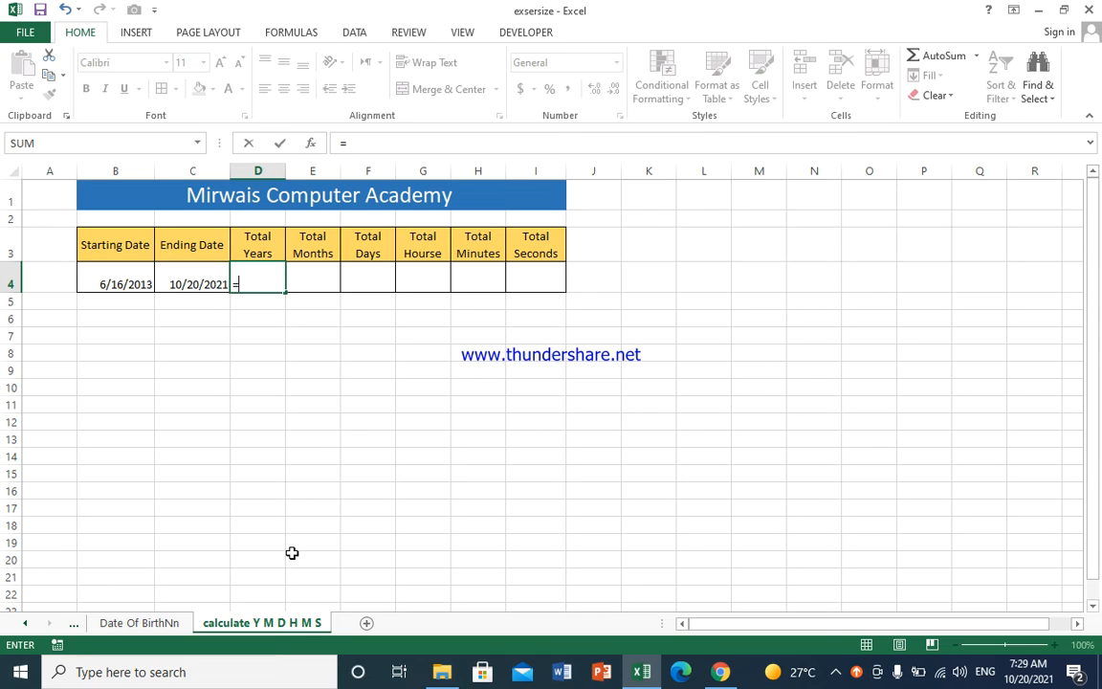
type("date")
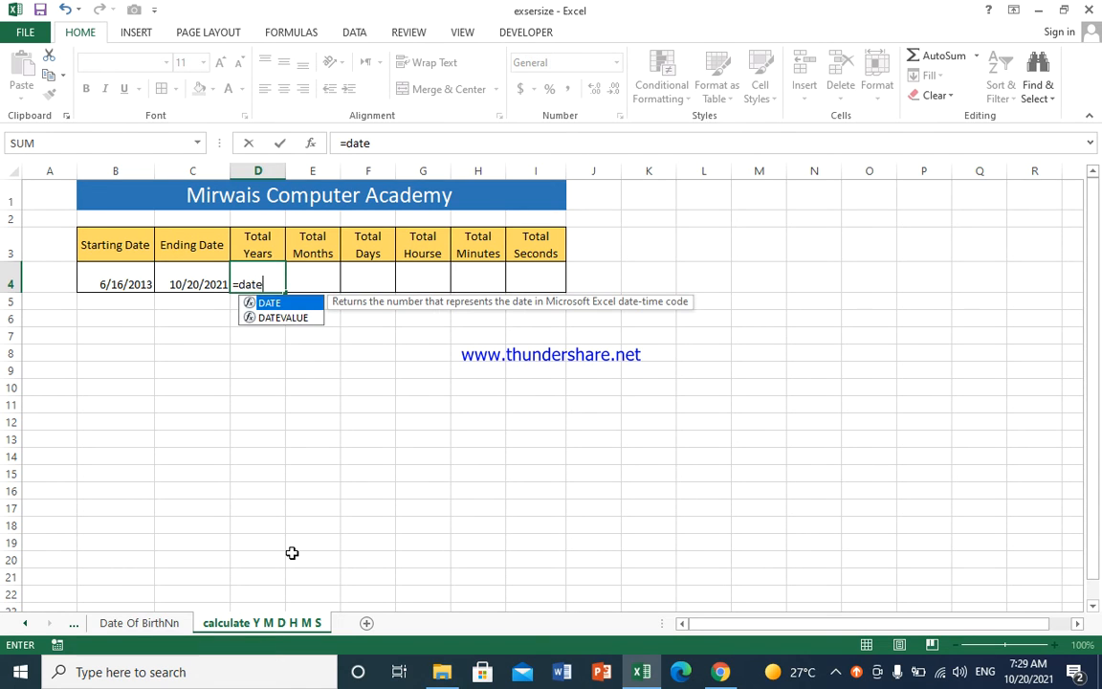
type("dif(")
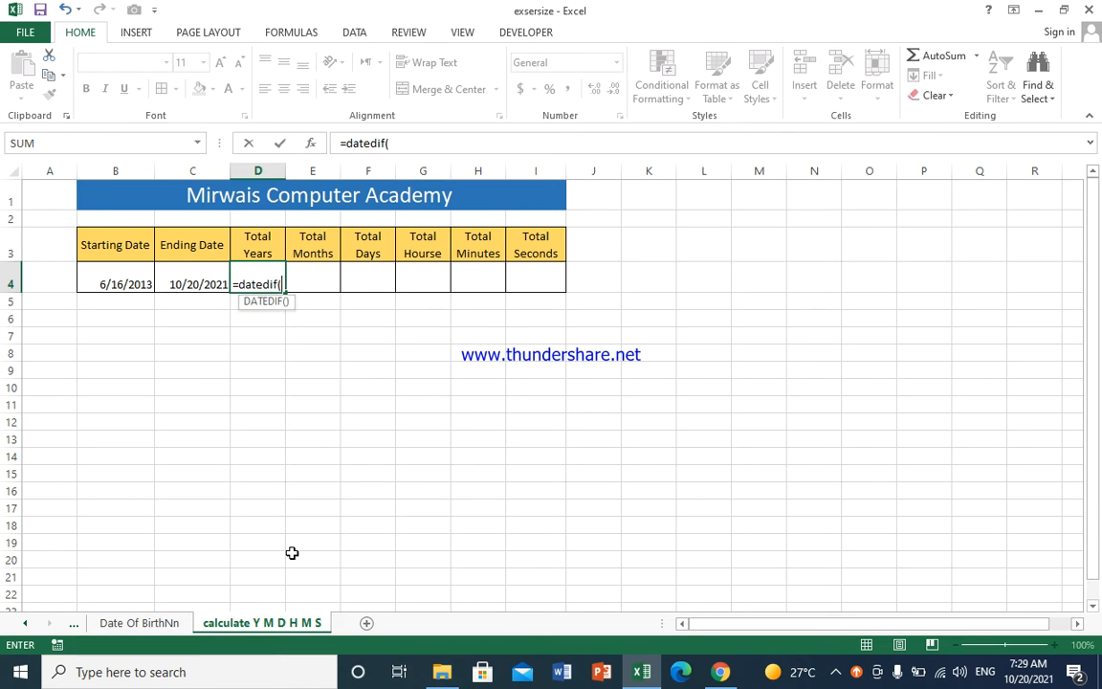
left_click(123, 273)
type(",")
left_click(177, 279)
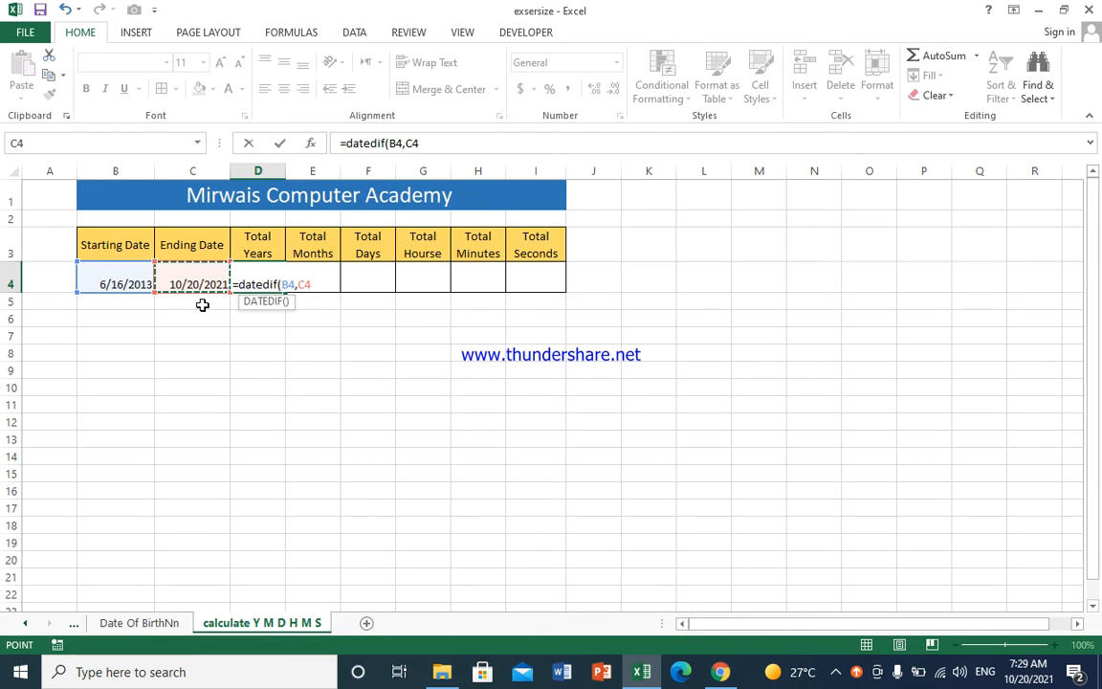
type(",\"")
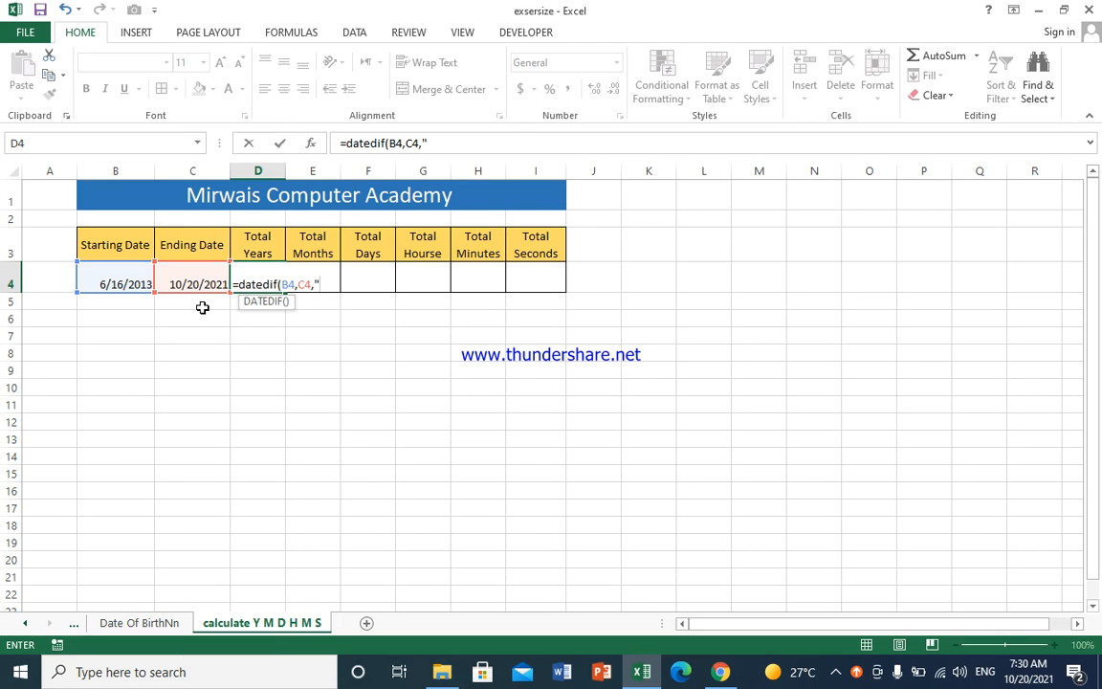
type("y\")")
key("Return")
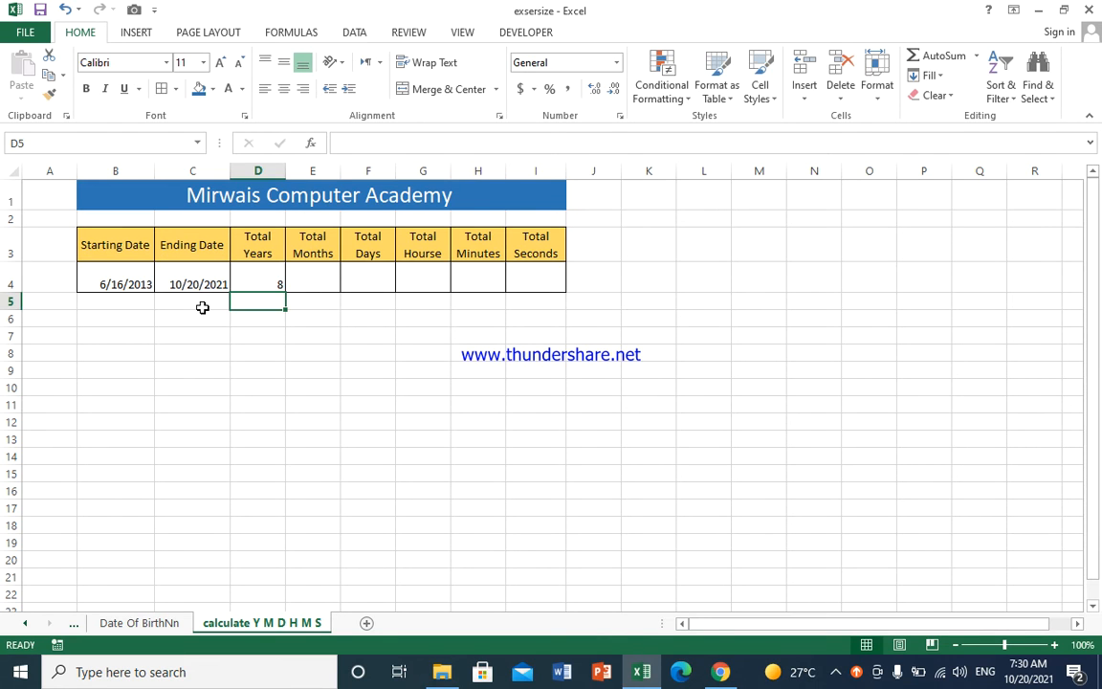
Step: In Total Months cell E4, enter =DATEDIF(B4,C4,"m") to count whole months between the dates
key("Up")
key("Right")
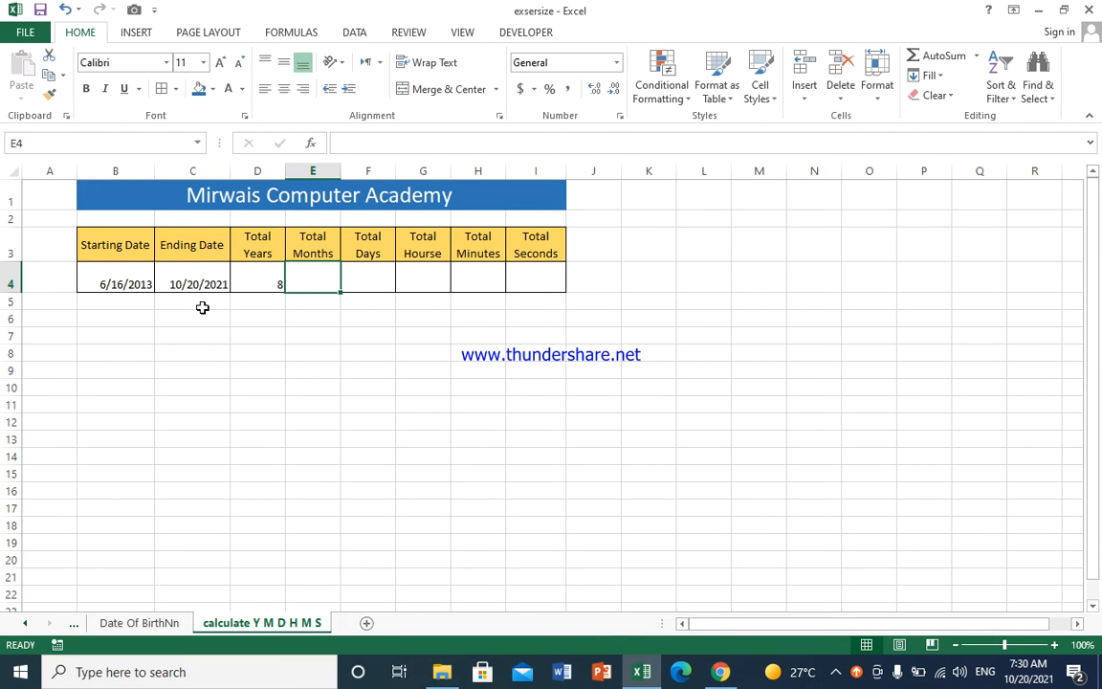
type("=datei")
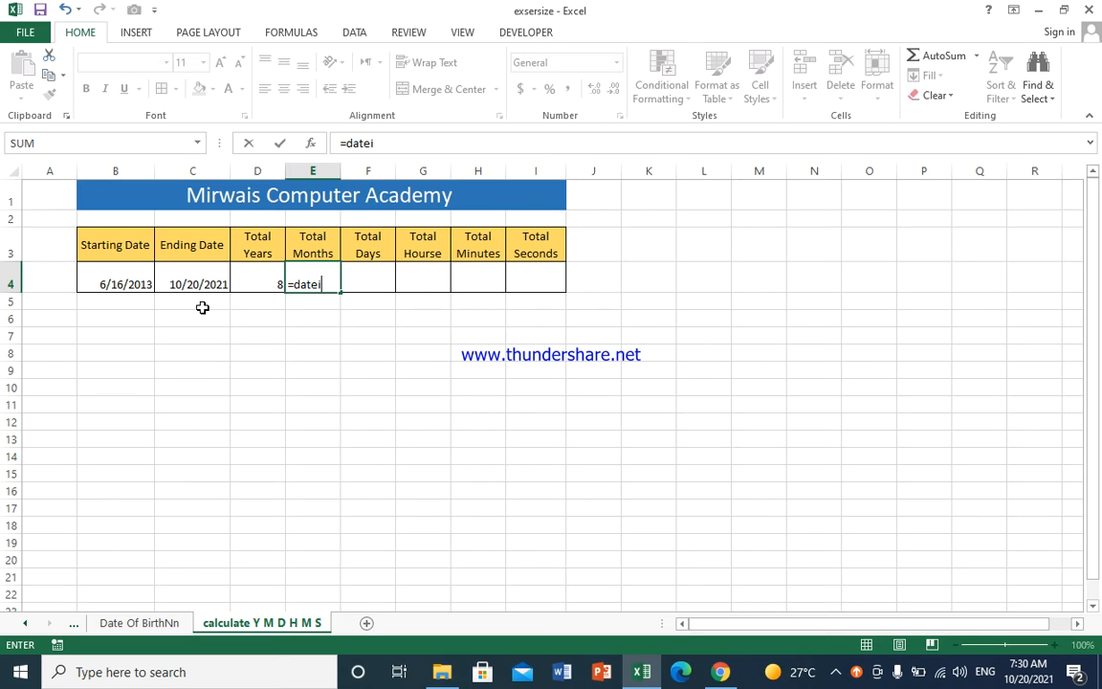
key("BackSpace")
type("dif(")
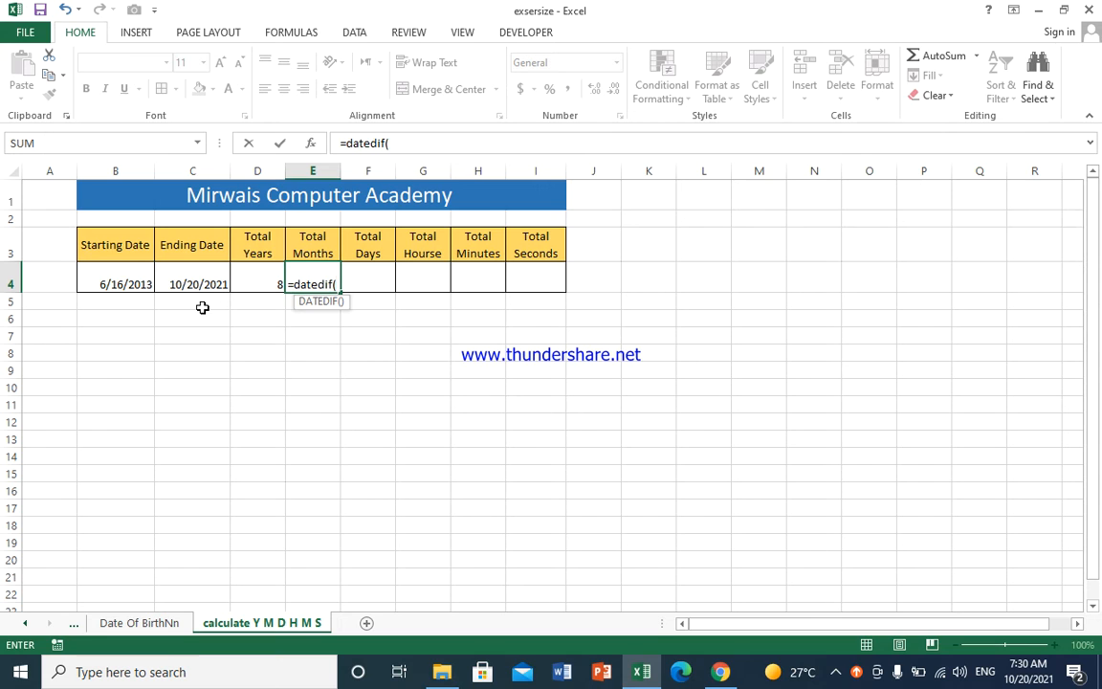
left_click(133, 281)
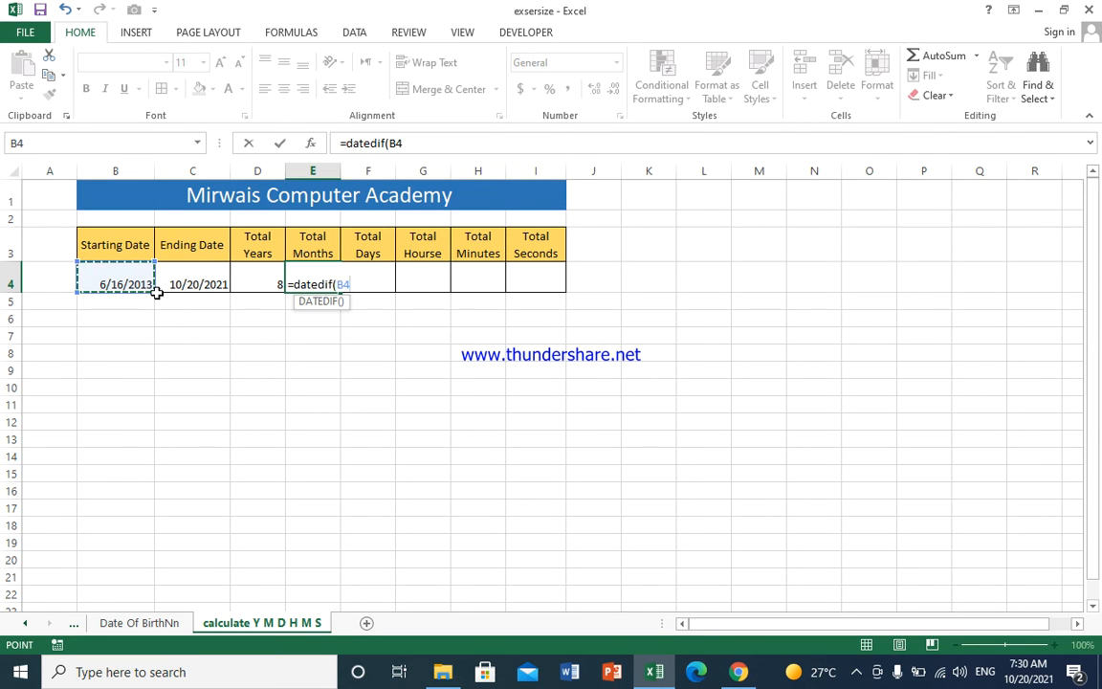
type(",")
left_click(215, 280)
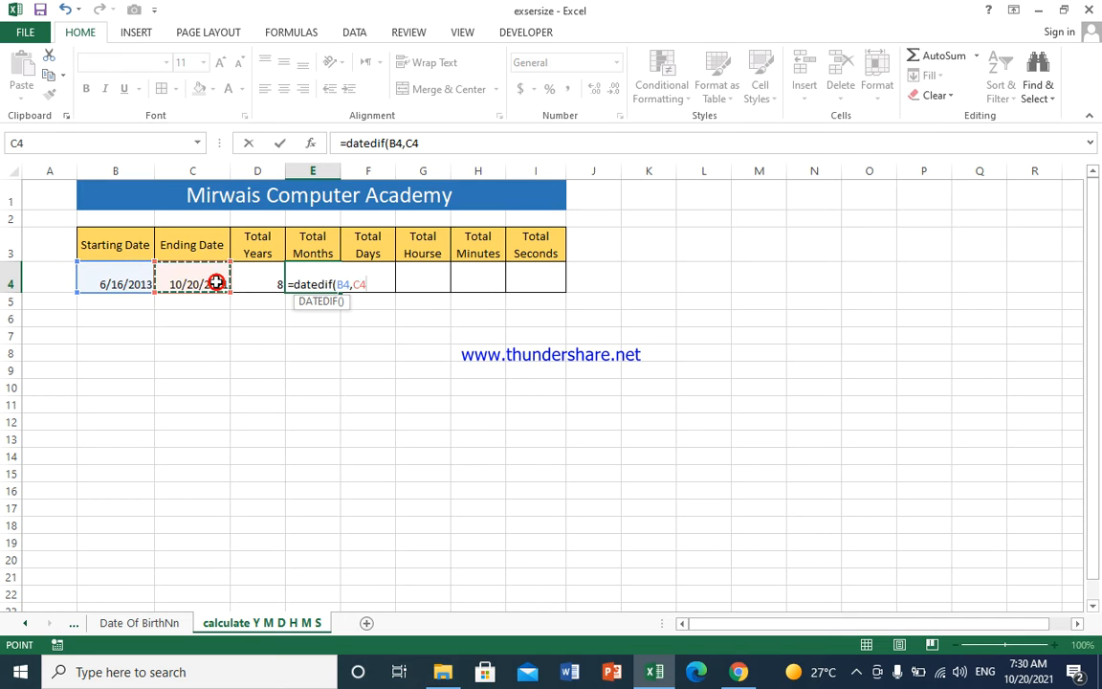
type(",\"m\"")
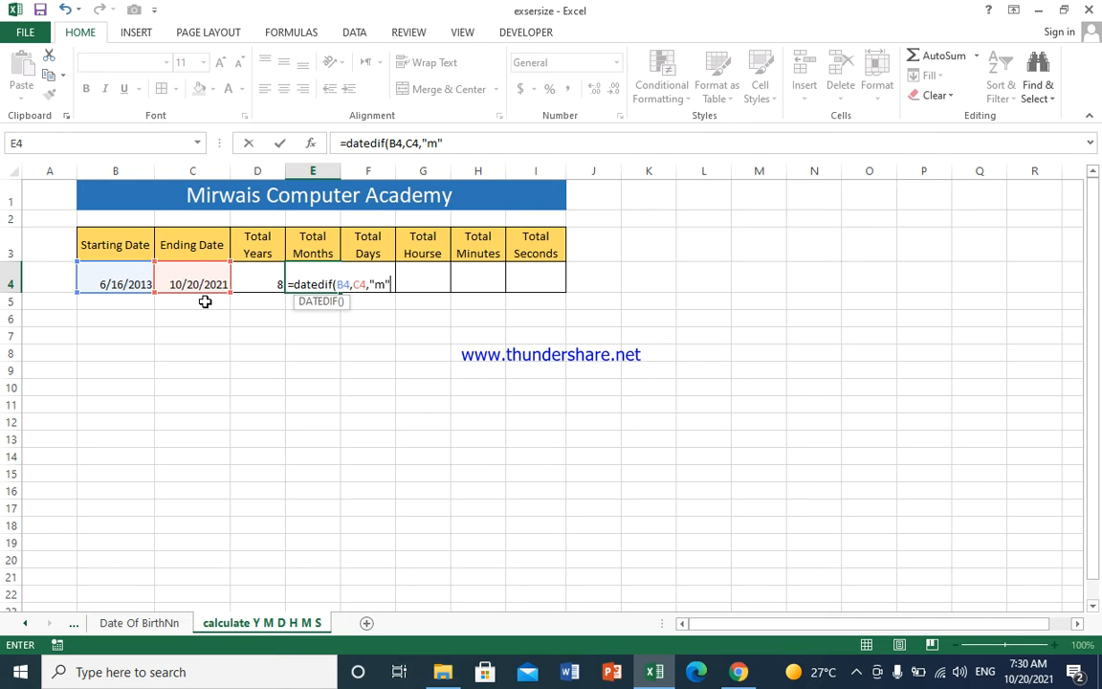
type(")")
key("Return")
Step: In Total Days cell F4, enter =DATEDIF(B4,C4,"d") to count days between the dates
key("Up")
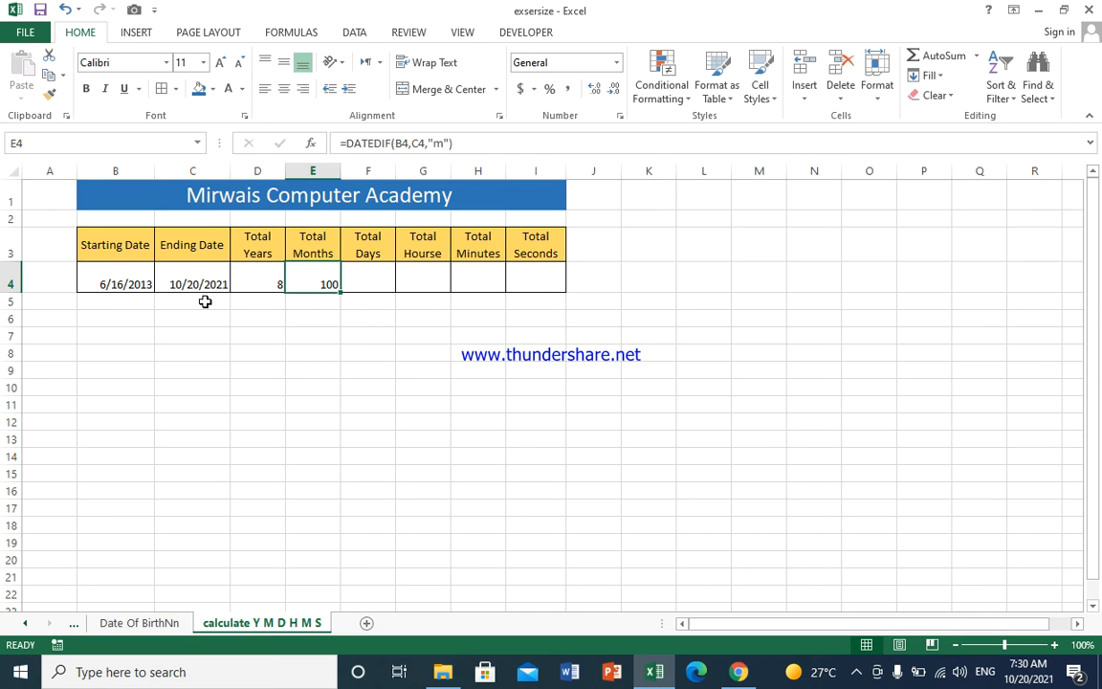
key("Right")
type("=")
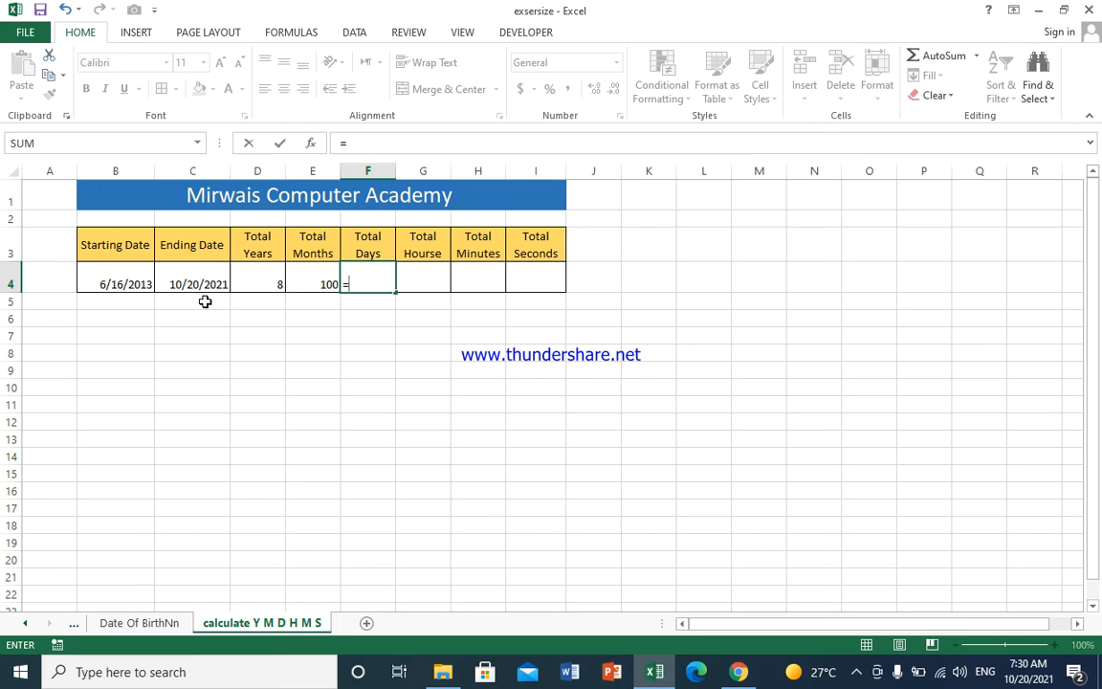
type("dat")
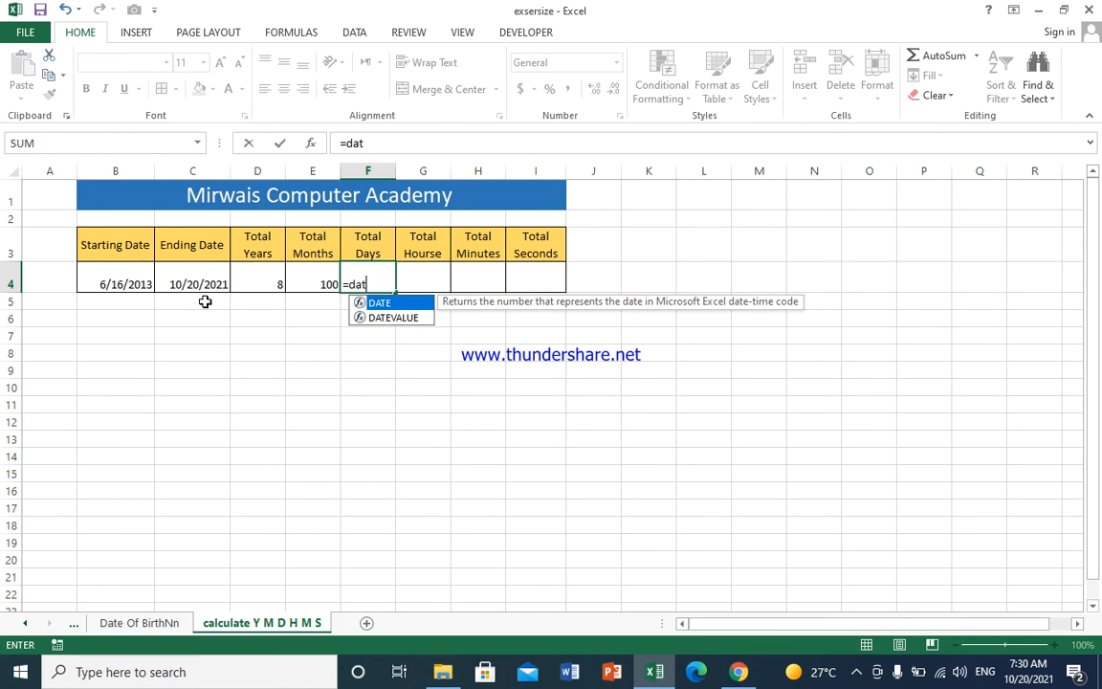
type("edi")
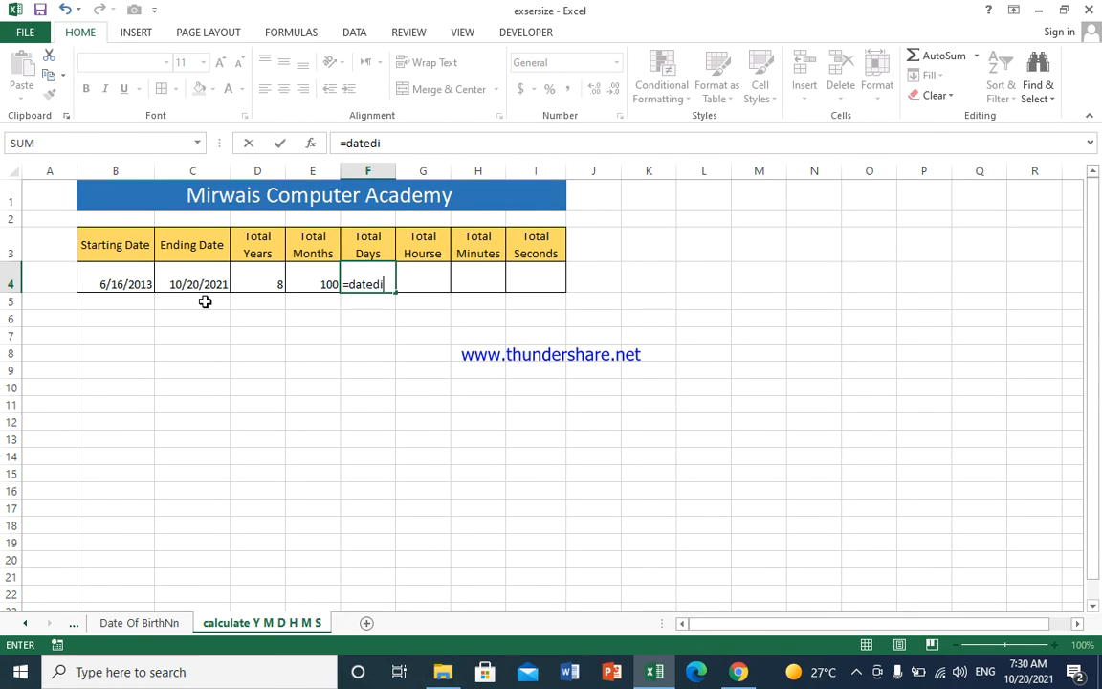
type("f(")
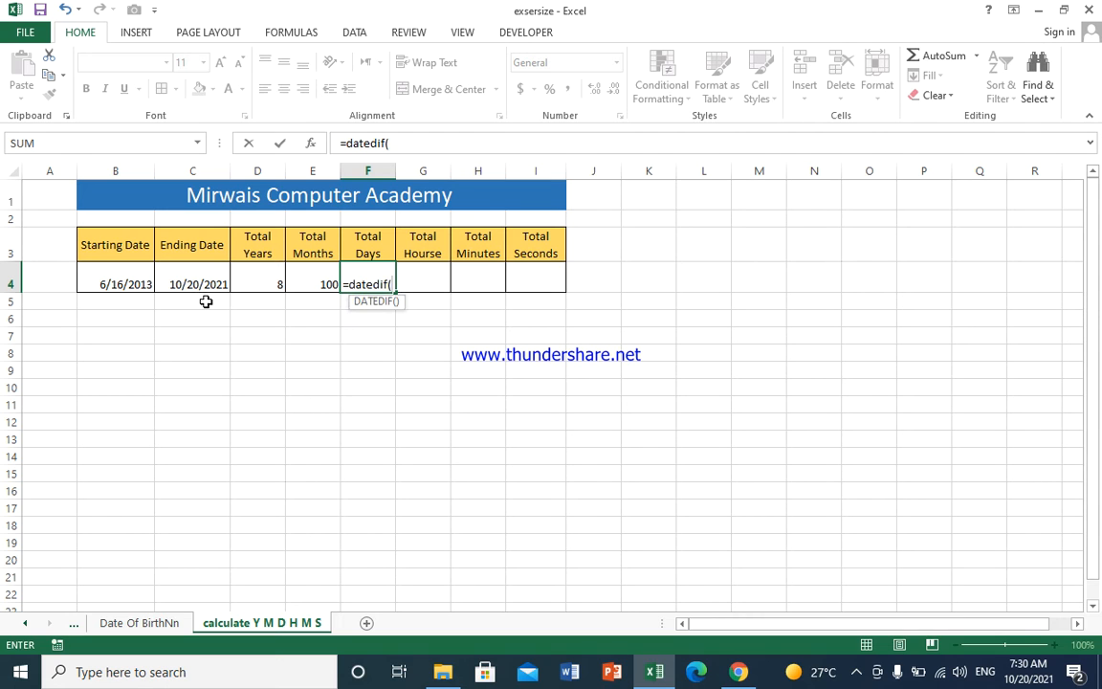
left_click(143, 277)
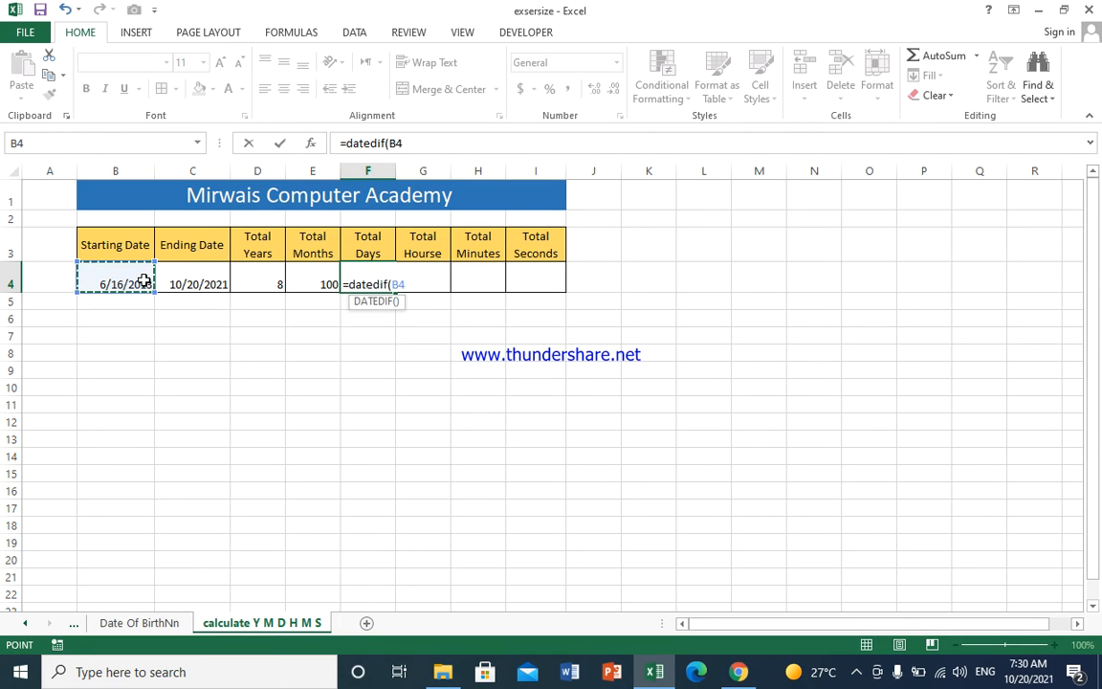
type(",")
left_click(207, 284)
type(",")
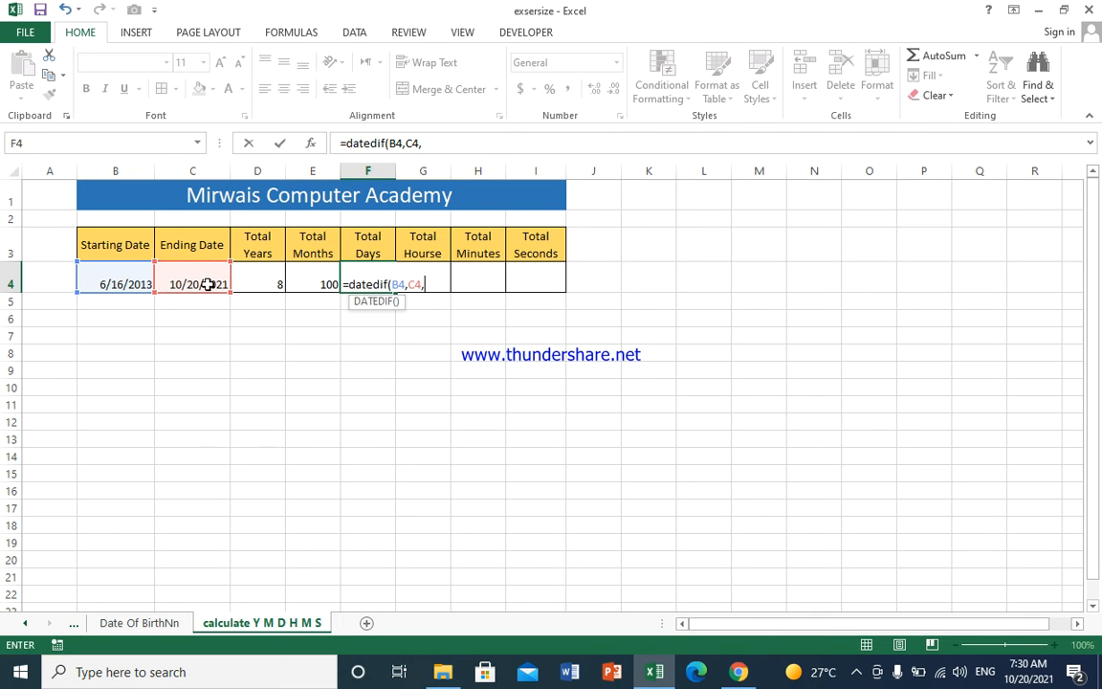
type("\"d\")")
key("Return")
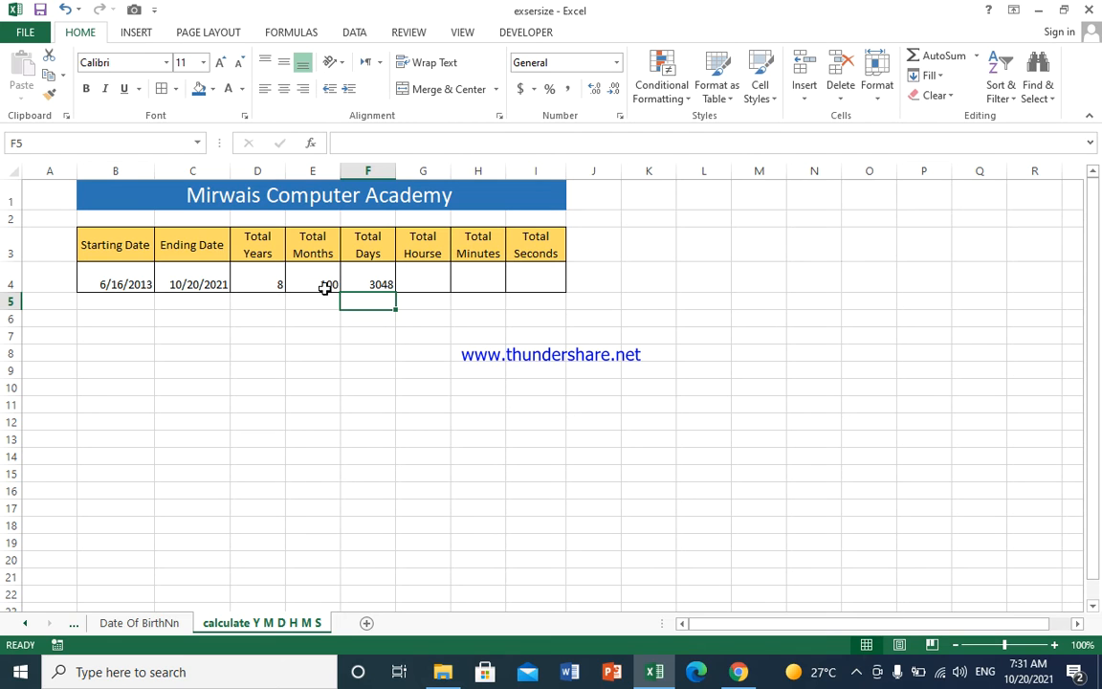
Step: In Total Hourse cell G4, enter =CONVERT(F4,"day","hr") to convert the total days into hours
left_click(430, 283)
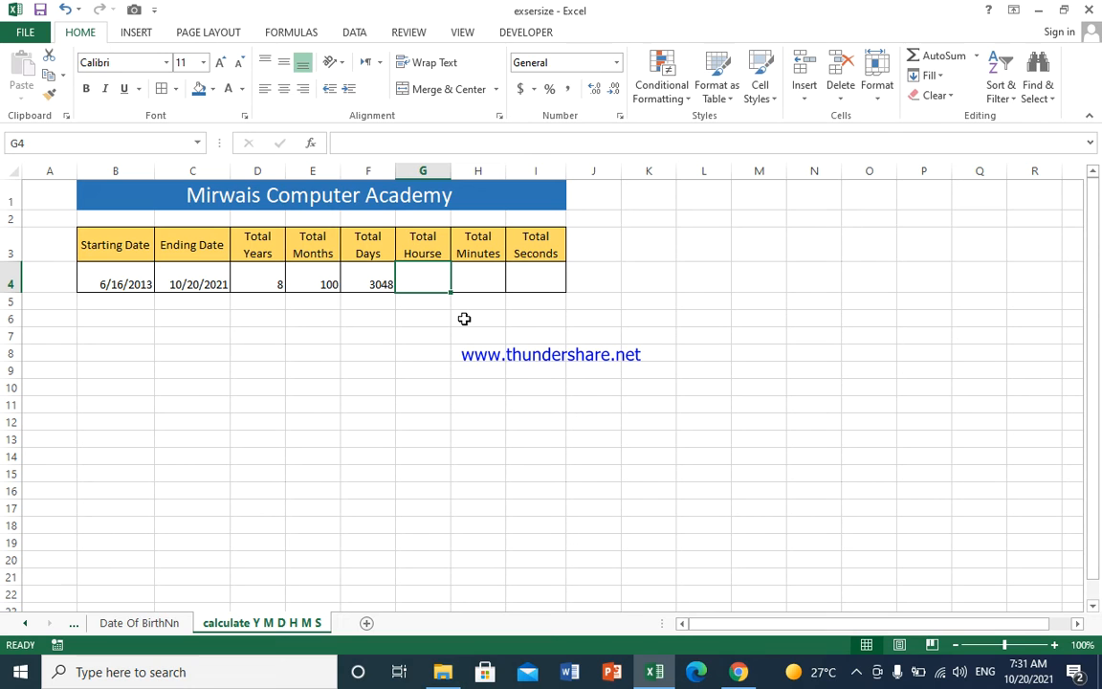
type("=")
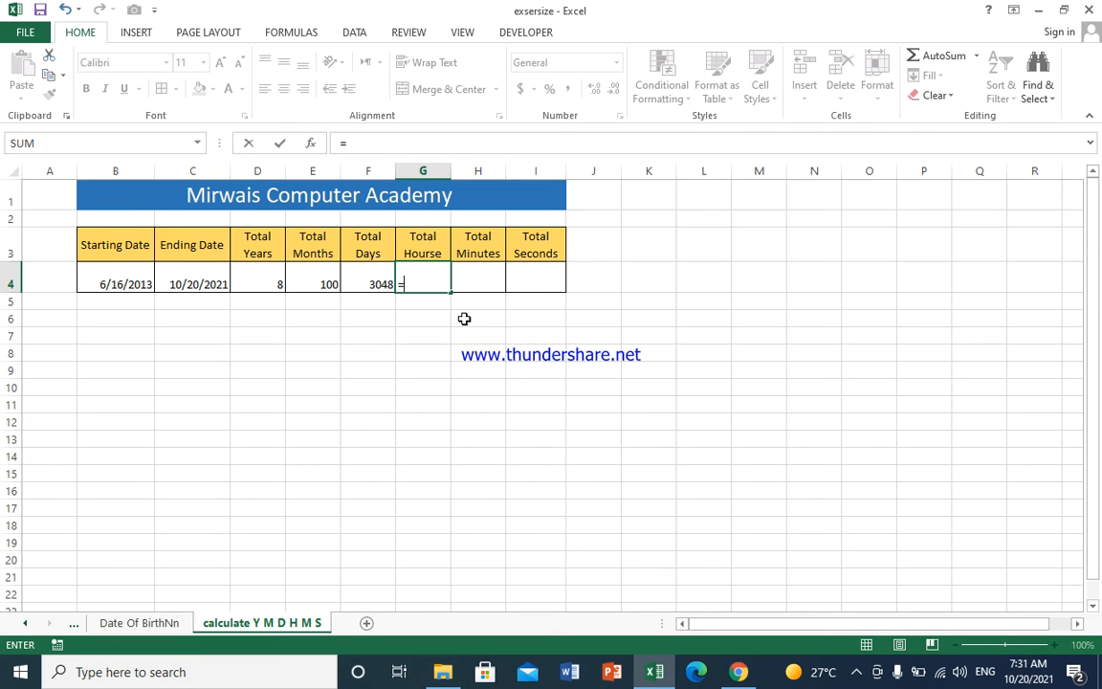
type("o")
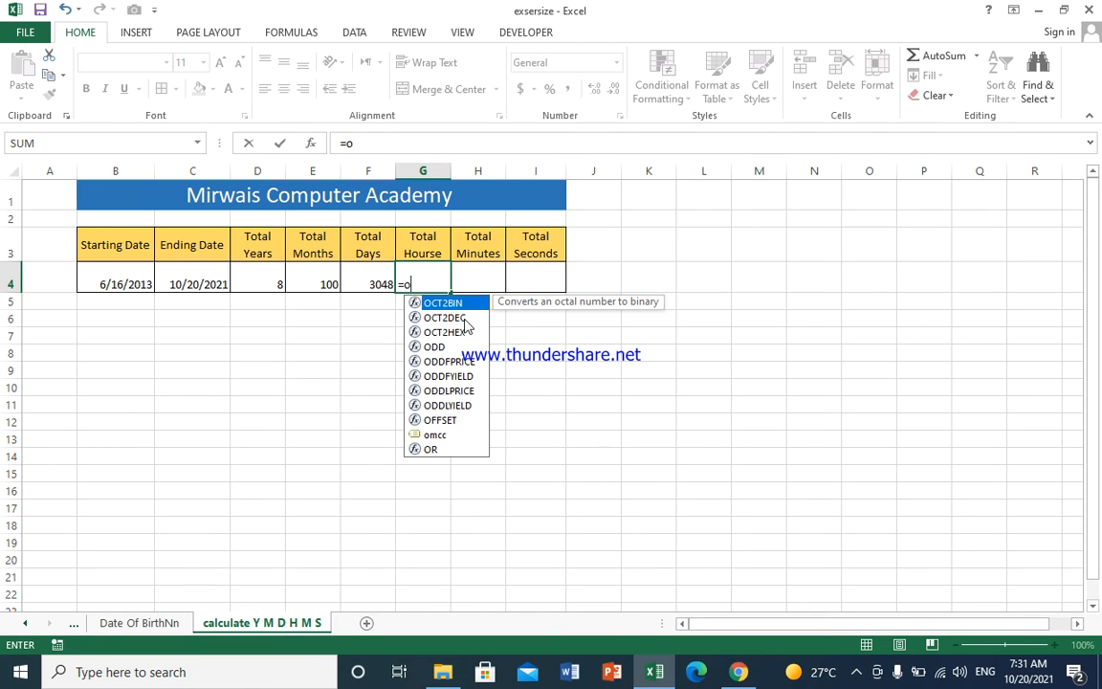
key("BackSpace")
type("conver")
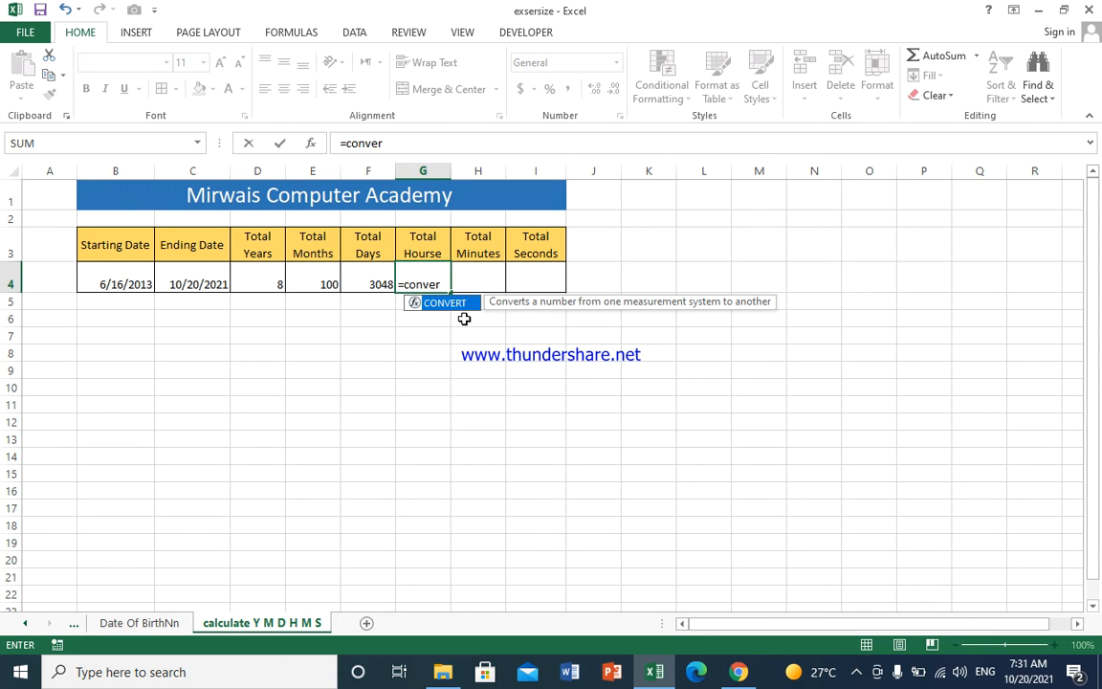
key("Tab")
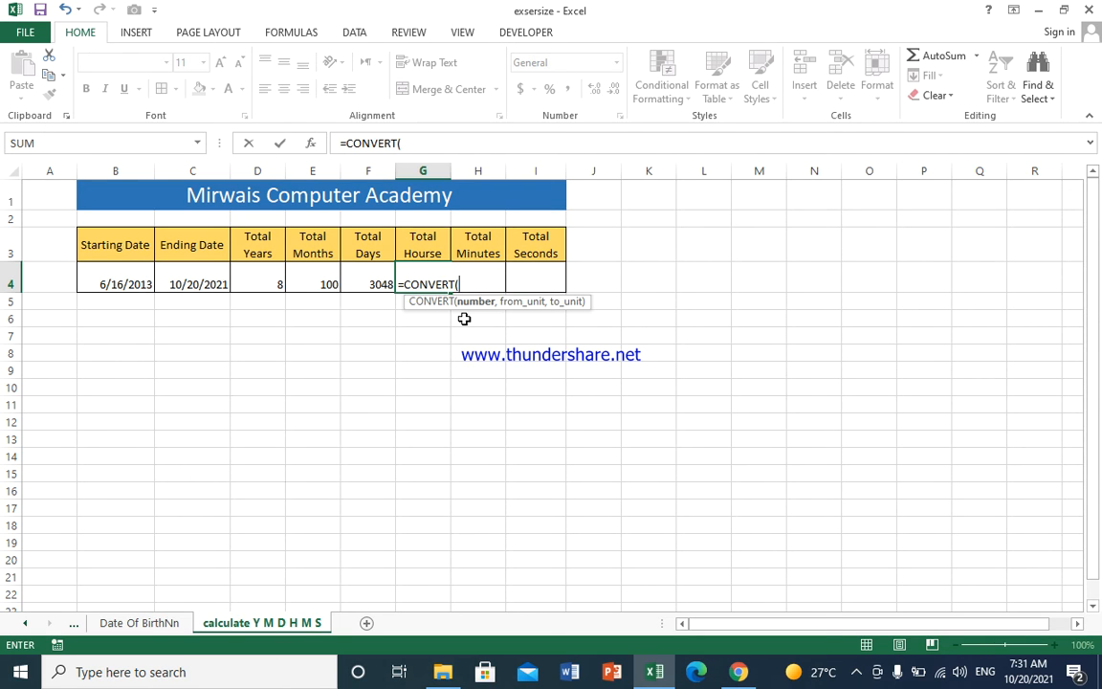
left_click(368, 283)
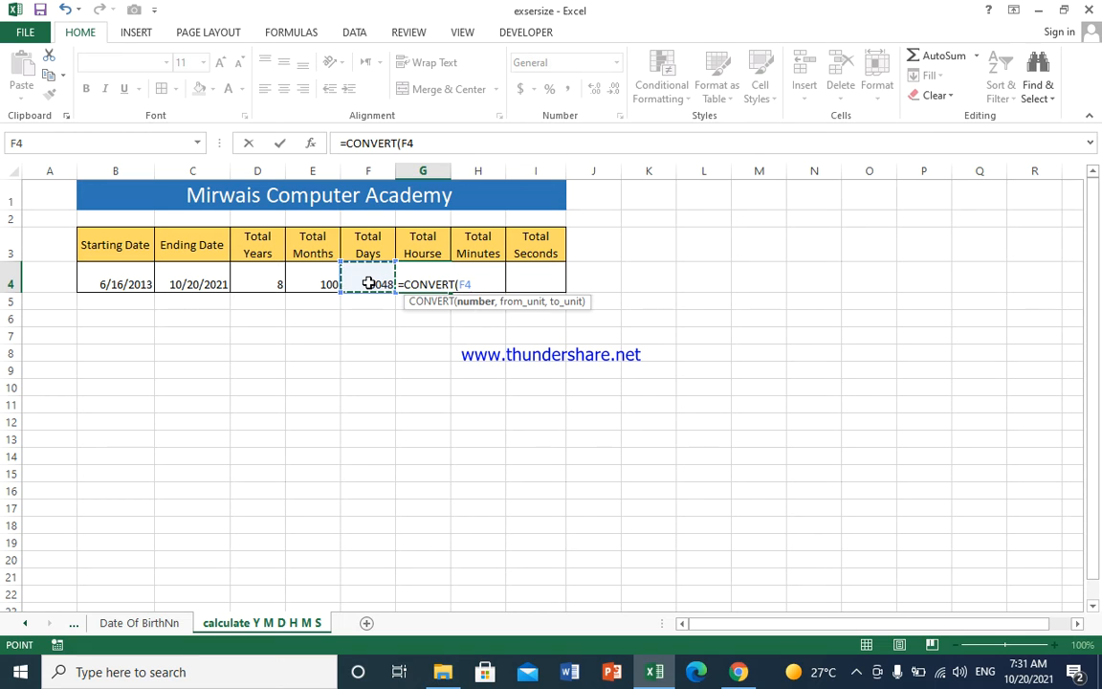
type(",")
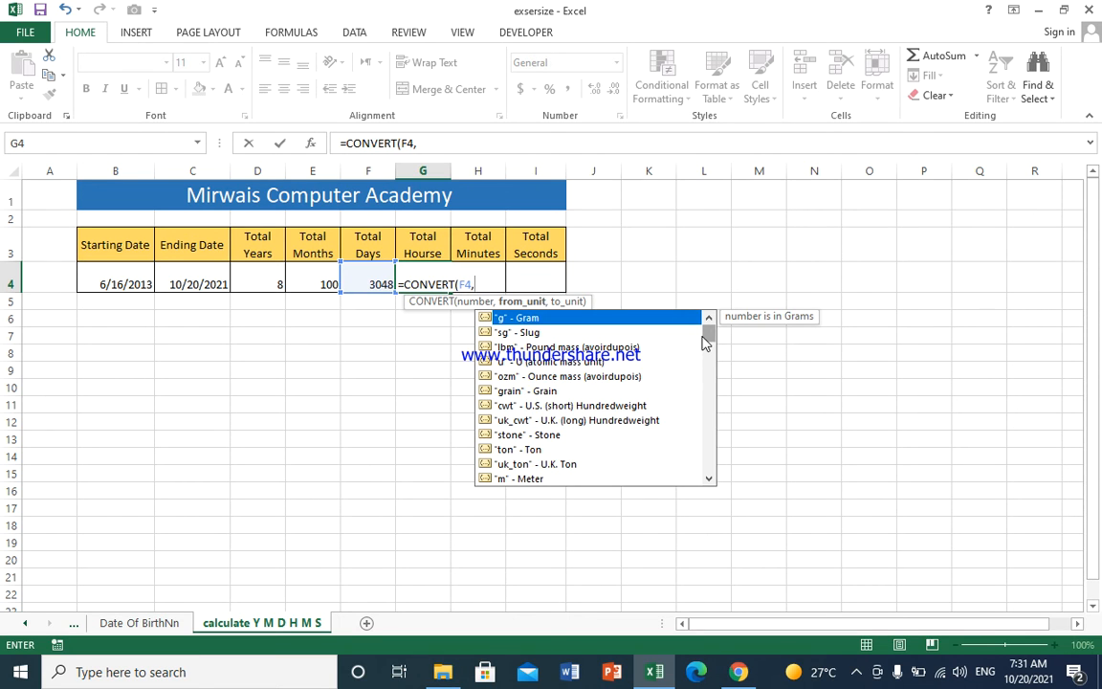
left_click_drag(708, 340, 708, 358)
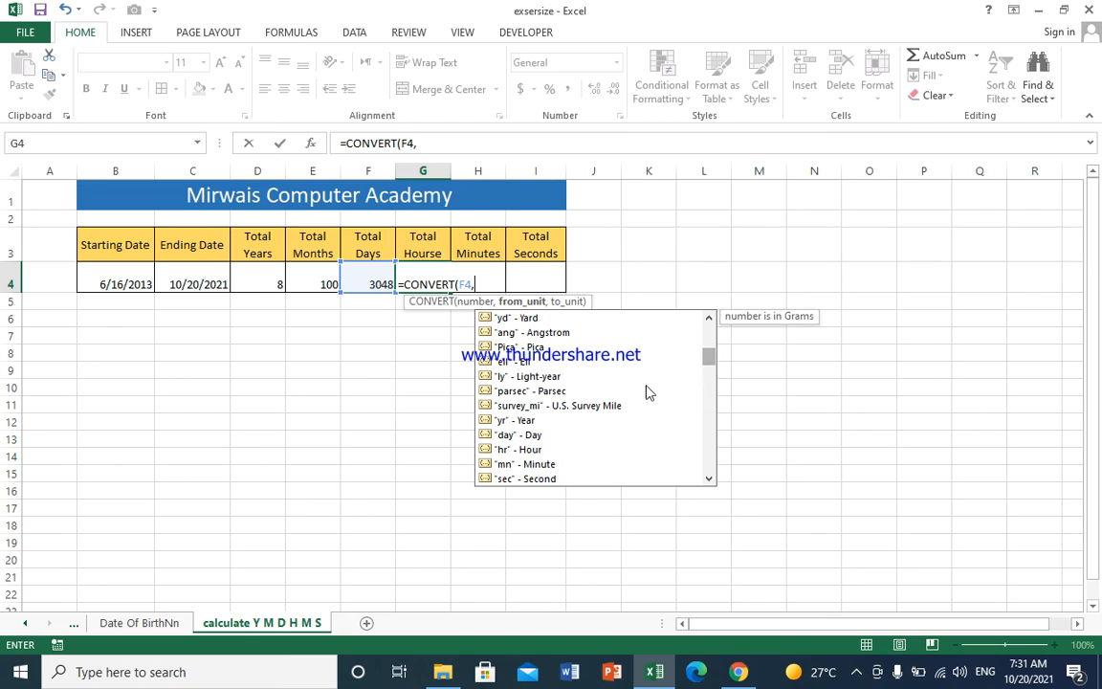
left_click(530, 435)
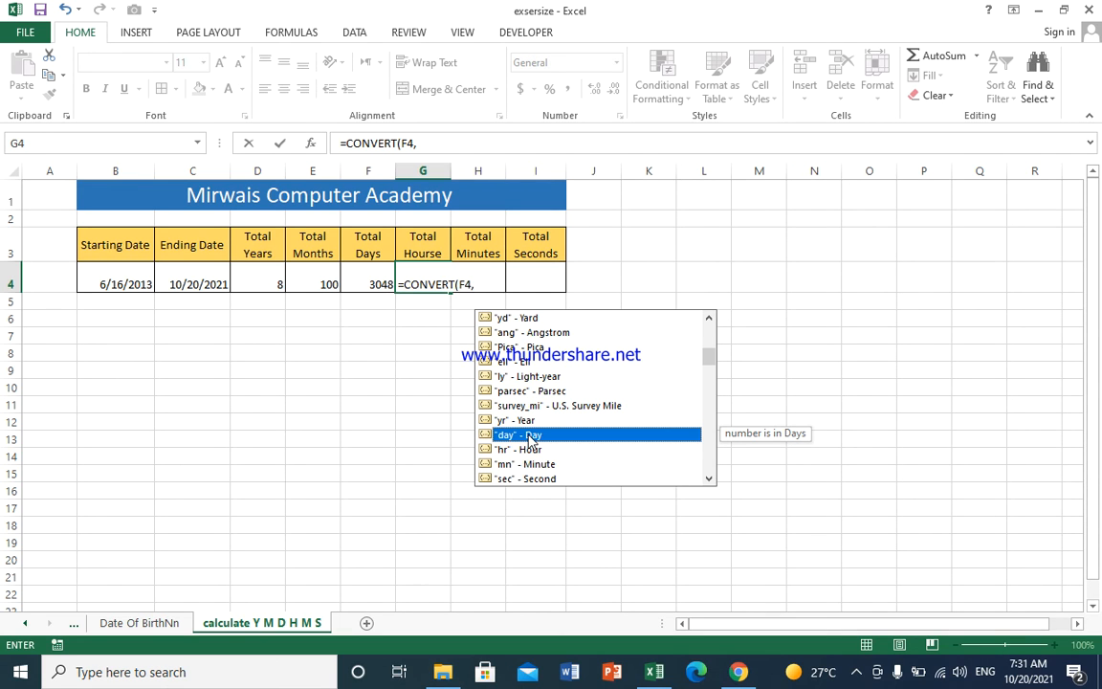
double_click(530, 435)
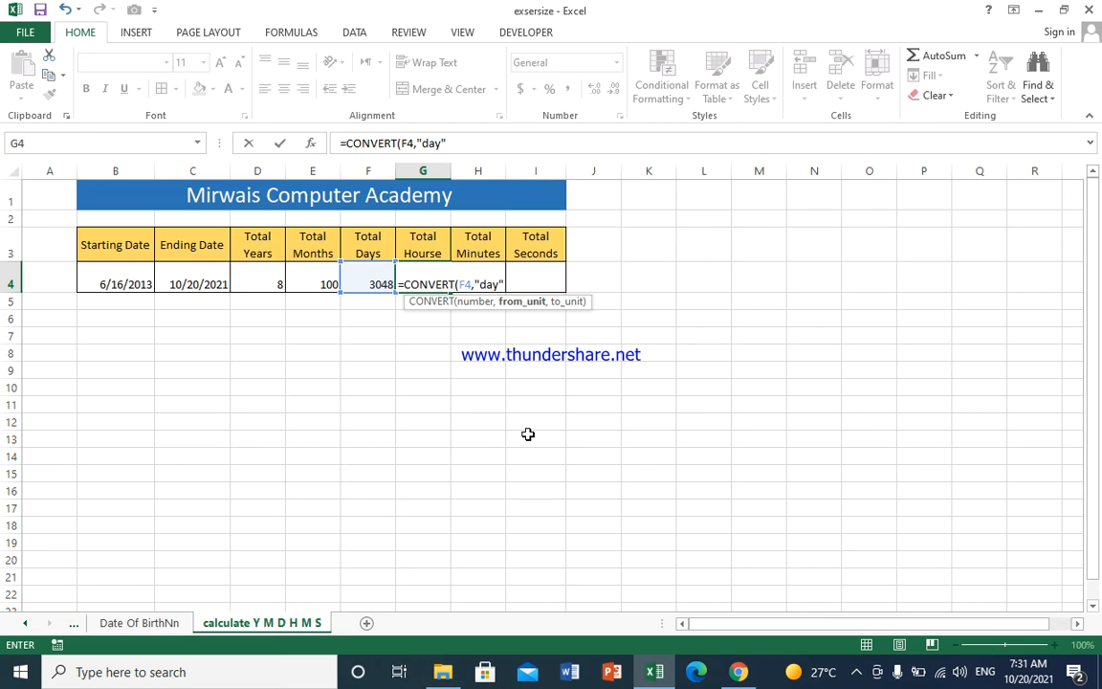
type(",")
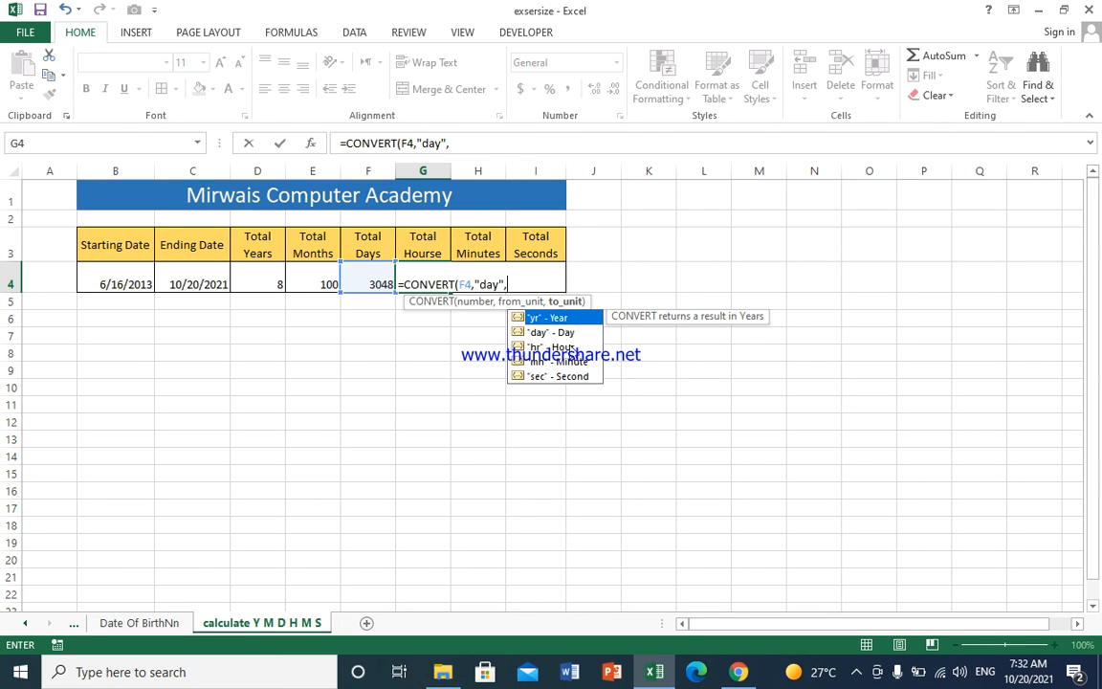
left_click(572, 351)
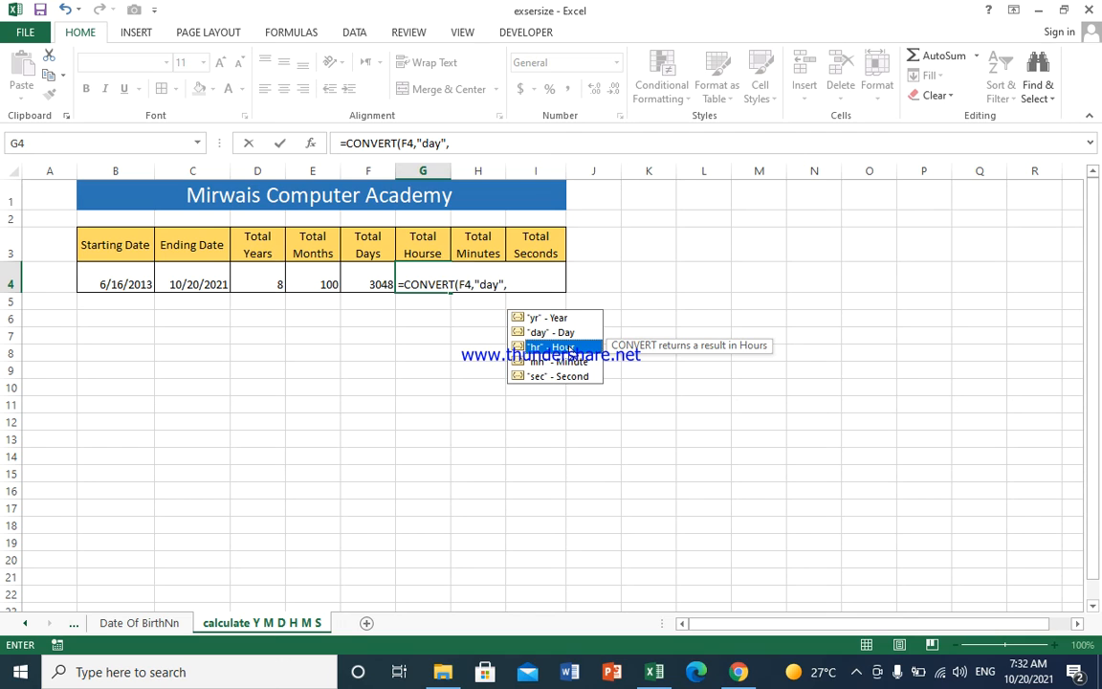
double_click(570, 348)
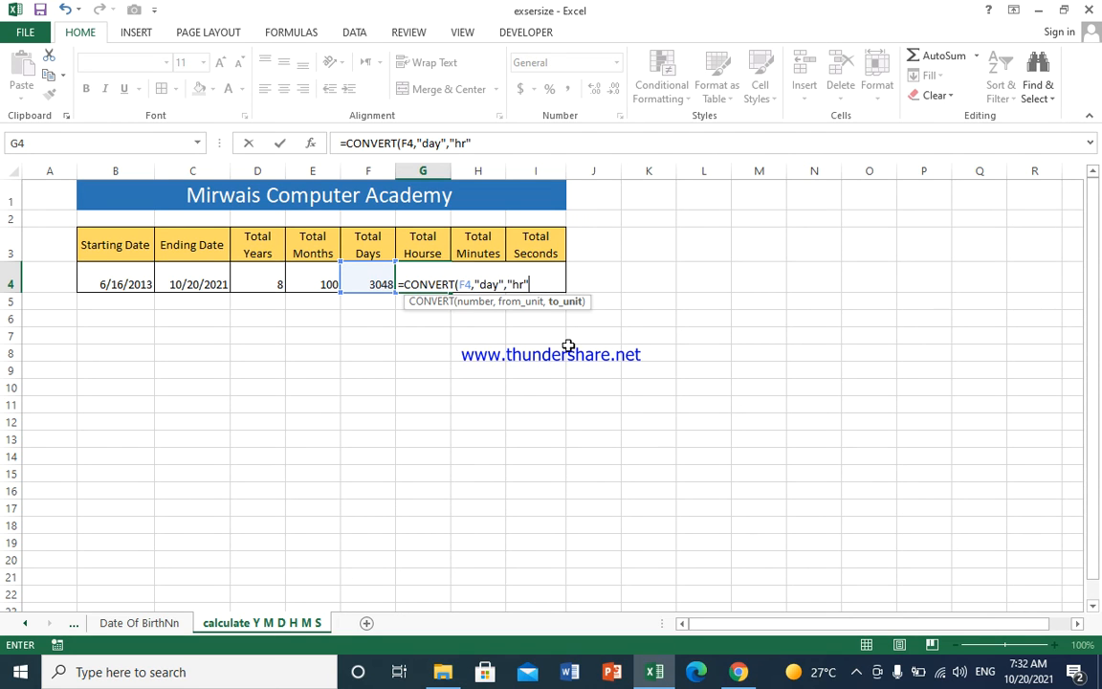
type(")")
key("Return")
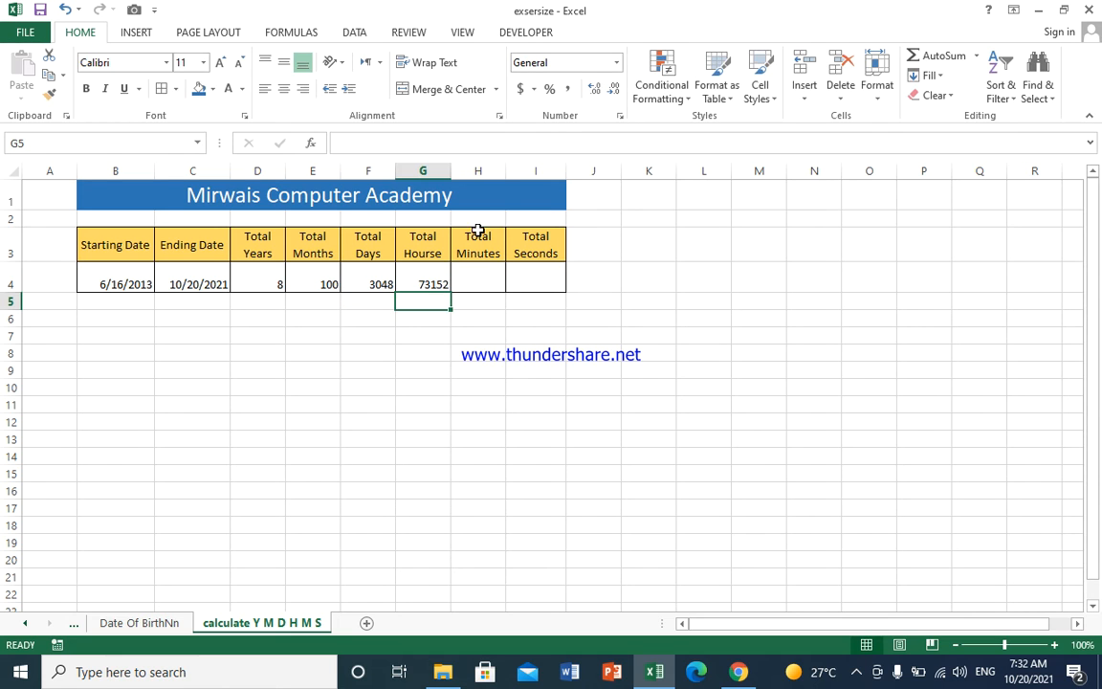
Step: In Total Minutes cell H4, enter =CONVERT(G4,"hr","mn") to convert the total hours into minutes
left_click(476, 274)
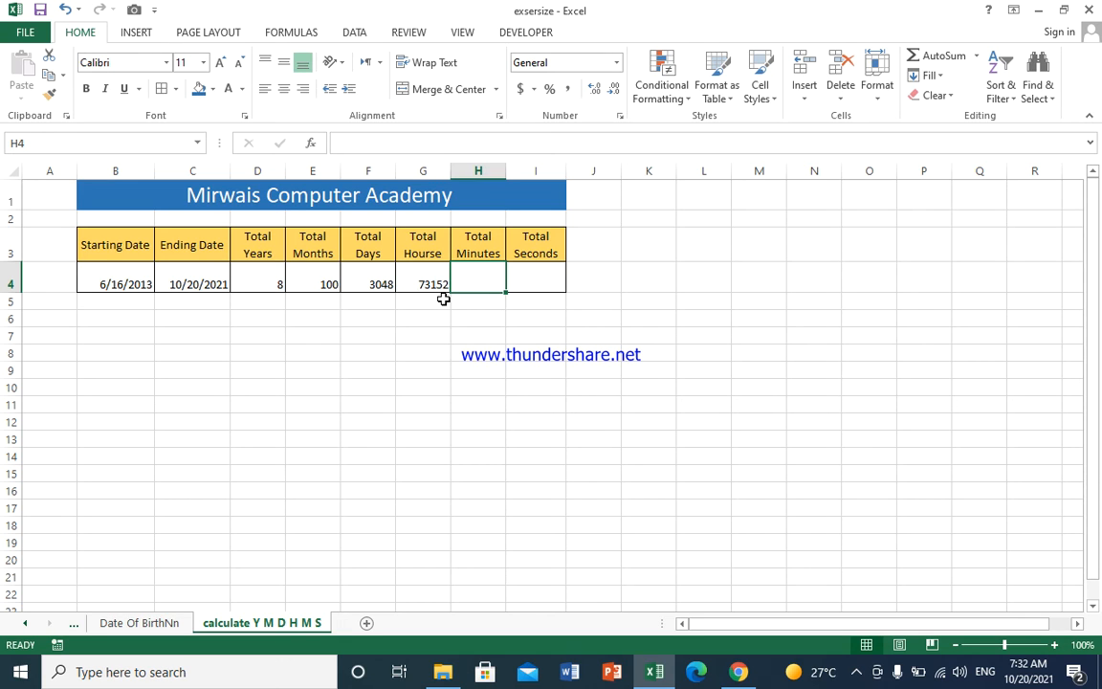
type("=con")
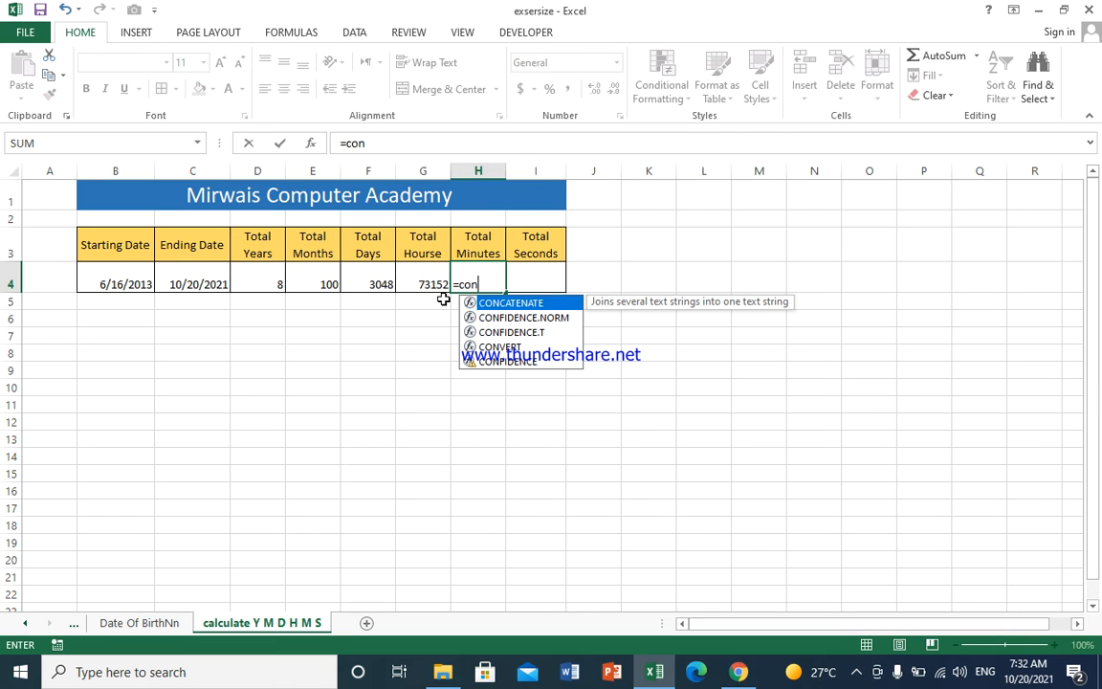
type("v")
key("Tab")
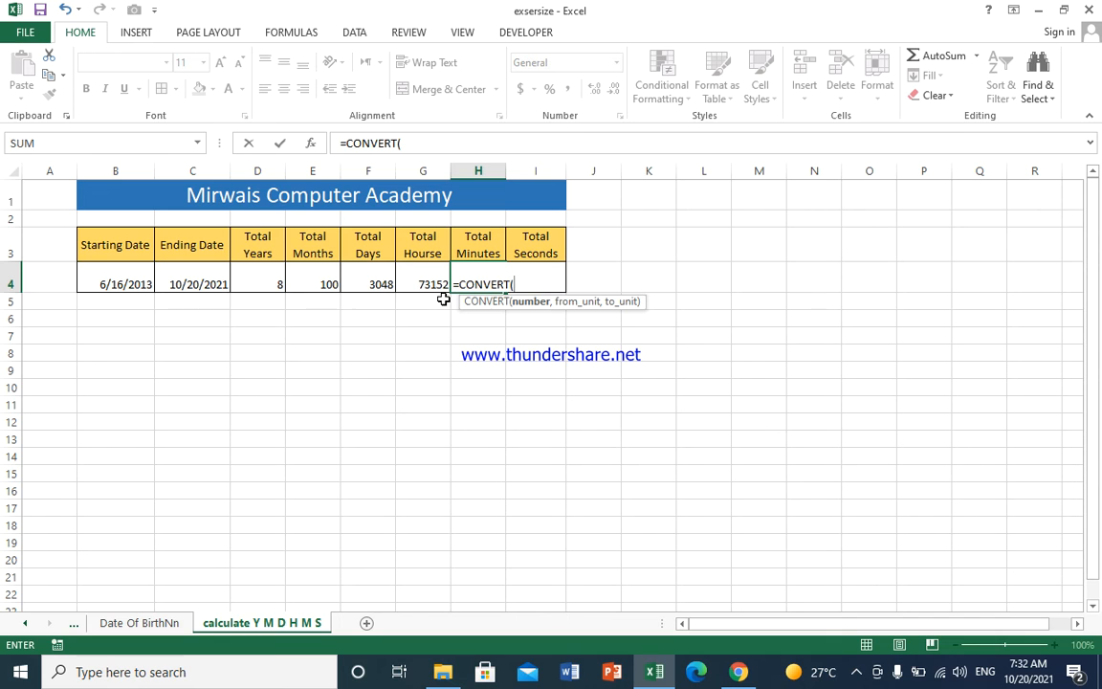
left_click(431, 281)
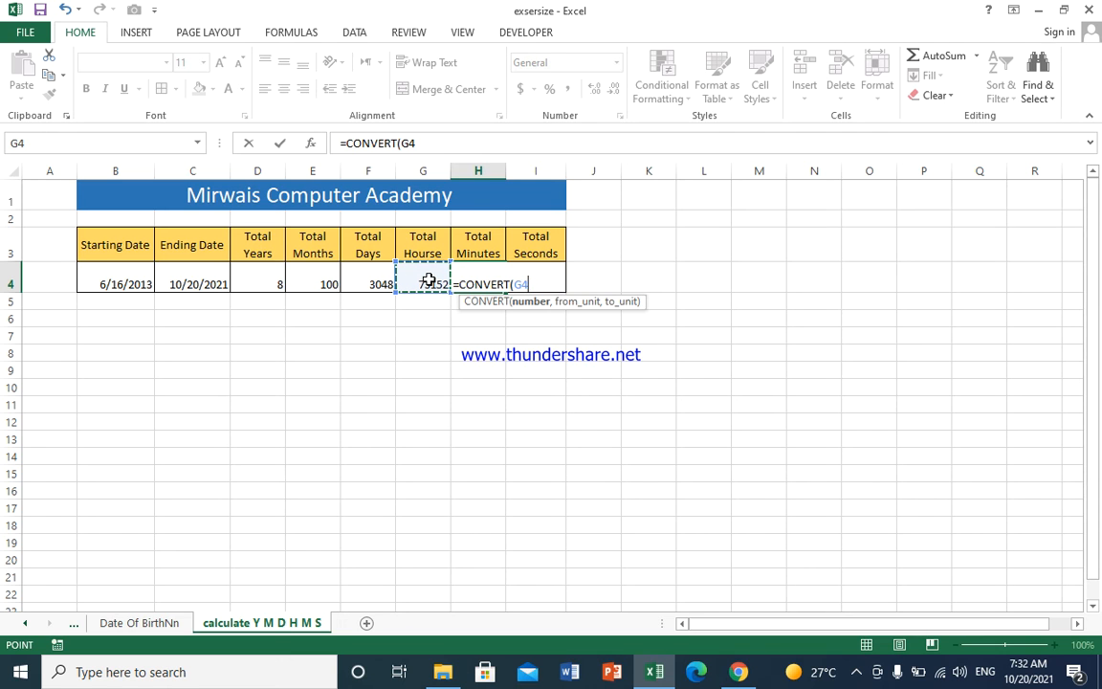
type(",")
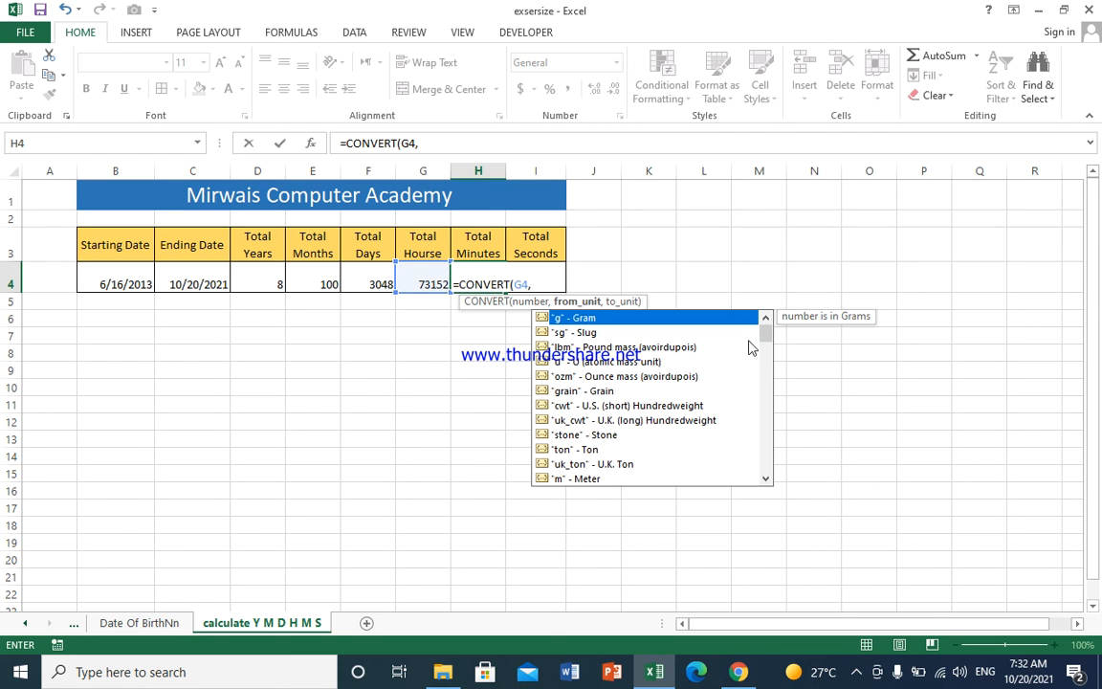
mouse_move(768, 340)
left_mouse_down()
mouse_move(780, 343)
mouse_move(776, 359)
left_mouse_up()
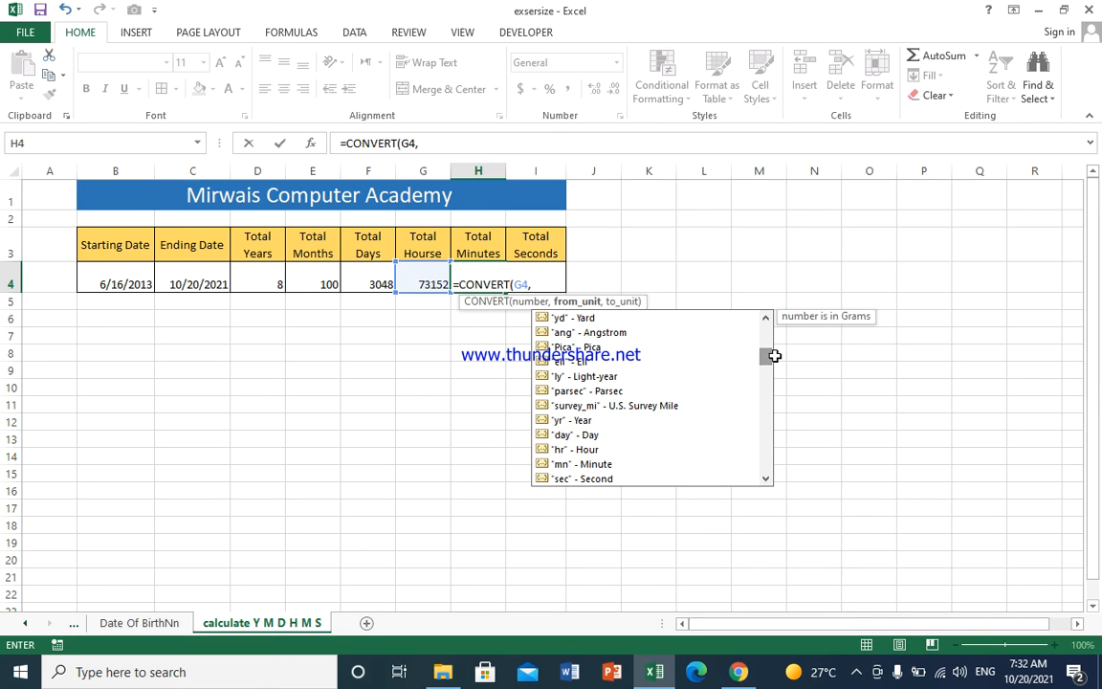
left_click(593, 452)
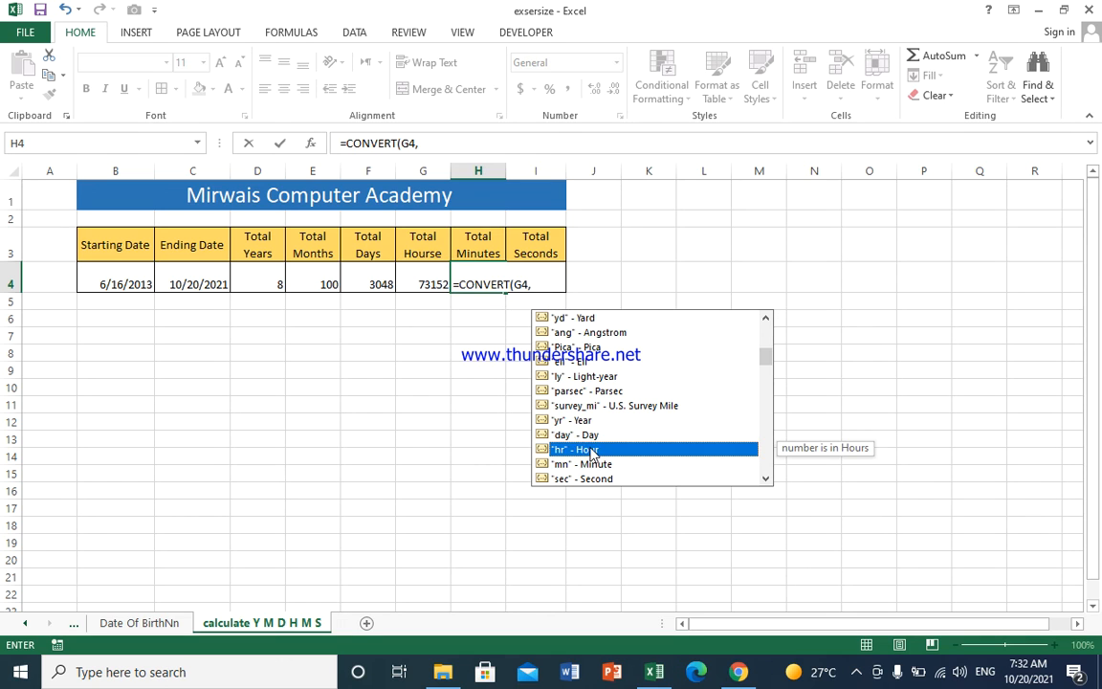
double_click(592, 451)
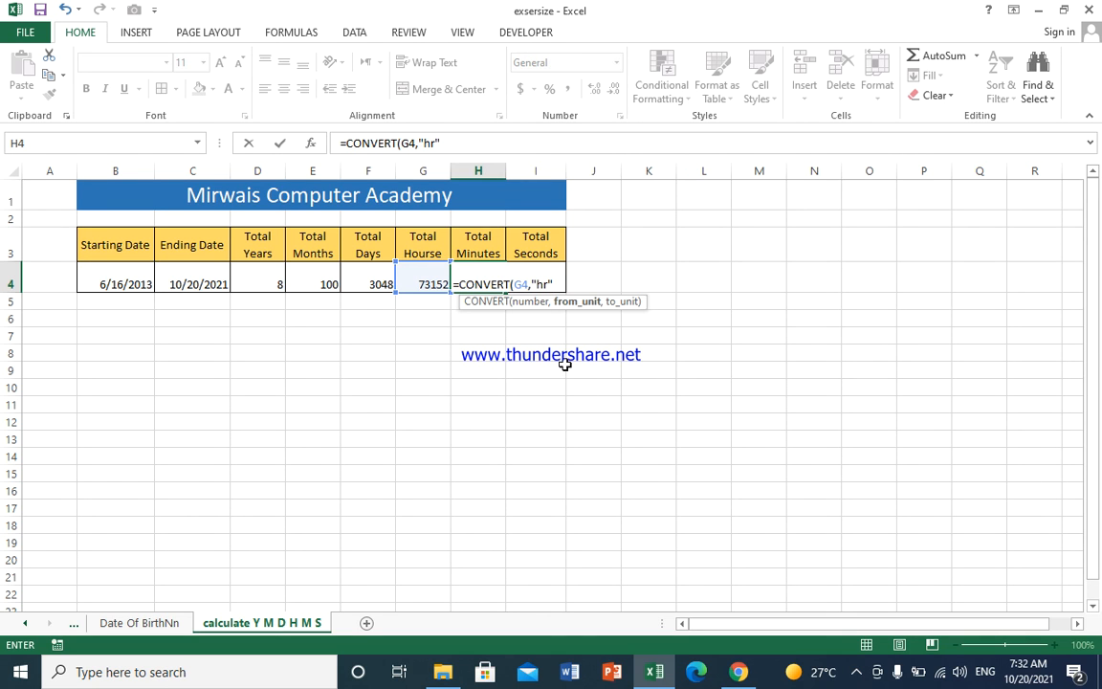
type(",")
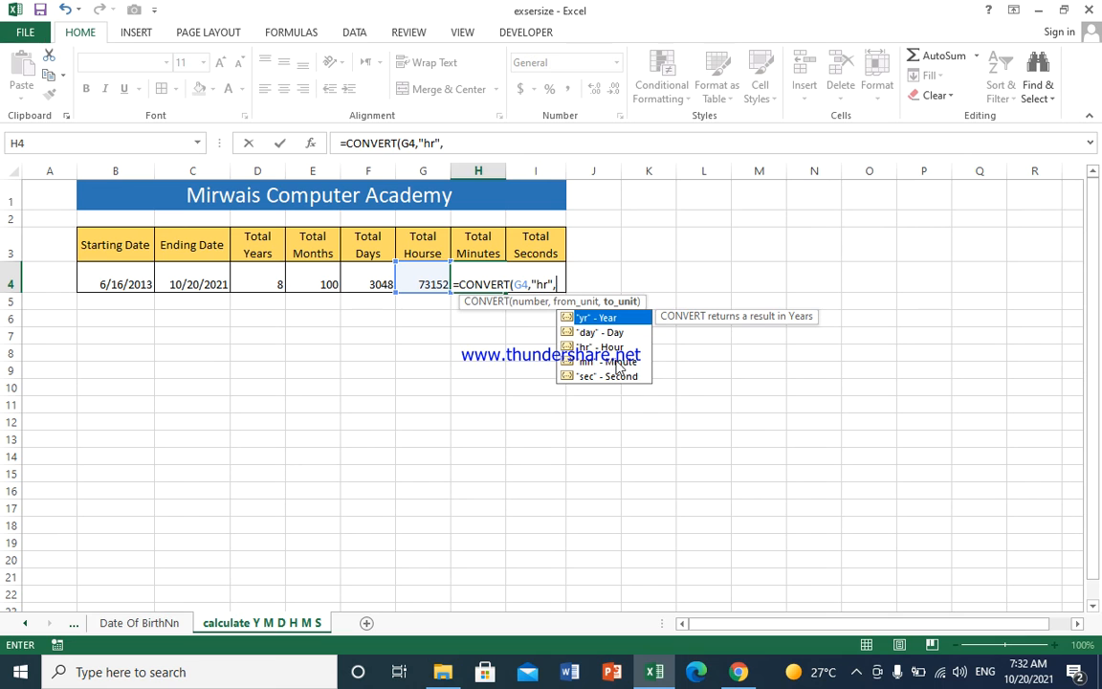
left_click(618, 364)
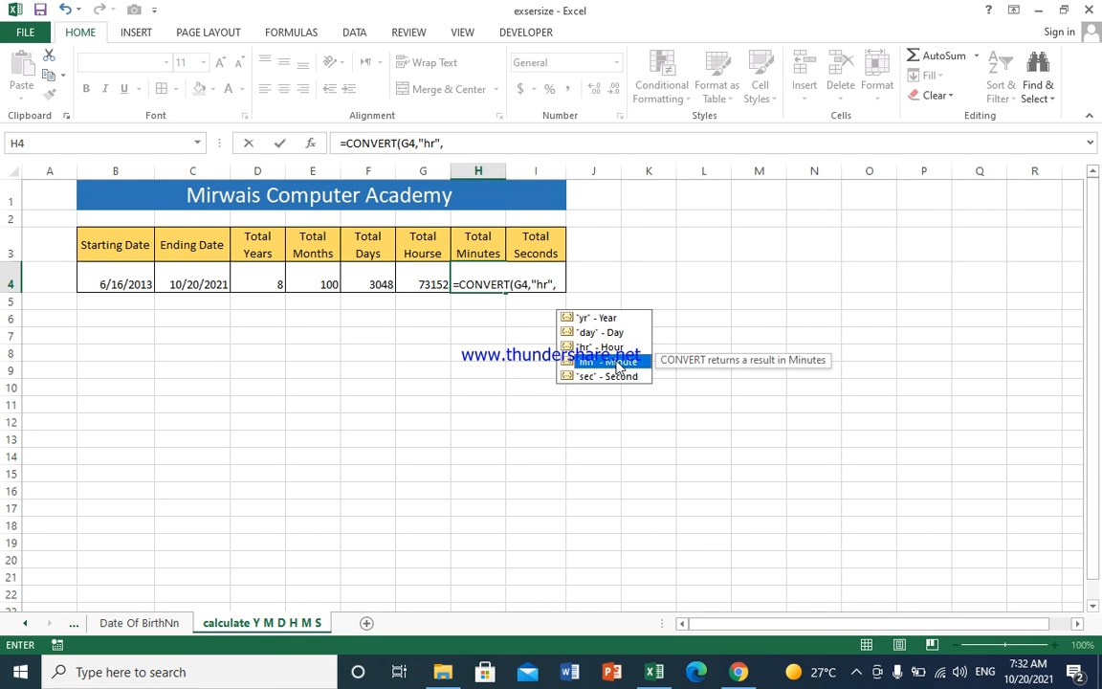
double_click(618, 363)
type(")")
key("Return")
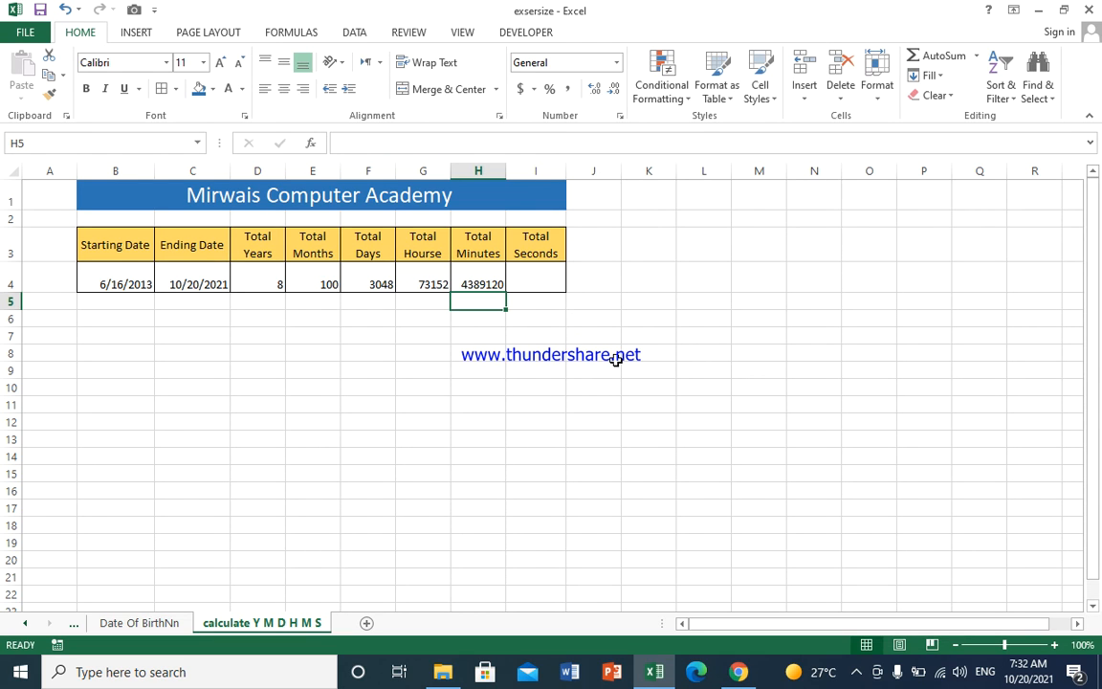
Step: In Total Seconds cell I4, enter =CONVERT(H4,"mn","sec") to convert the total minutes into seconds
left_click(522, 277)
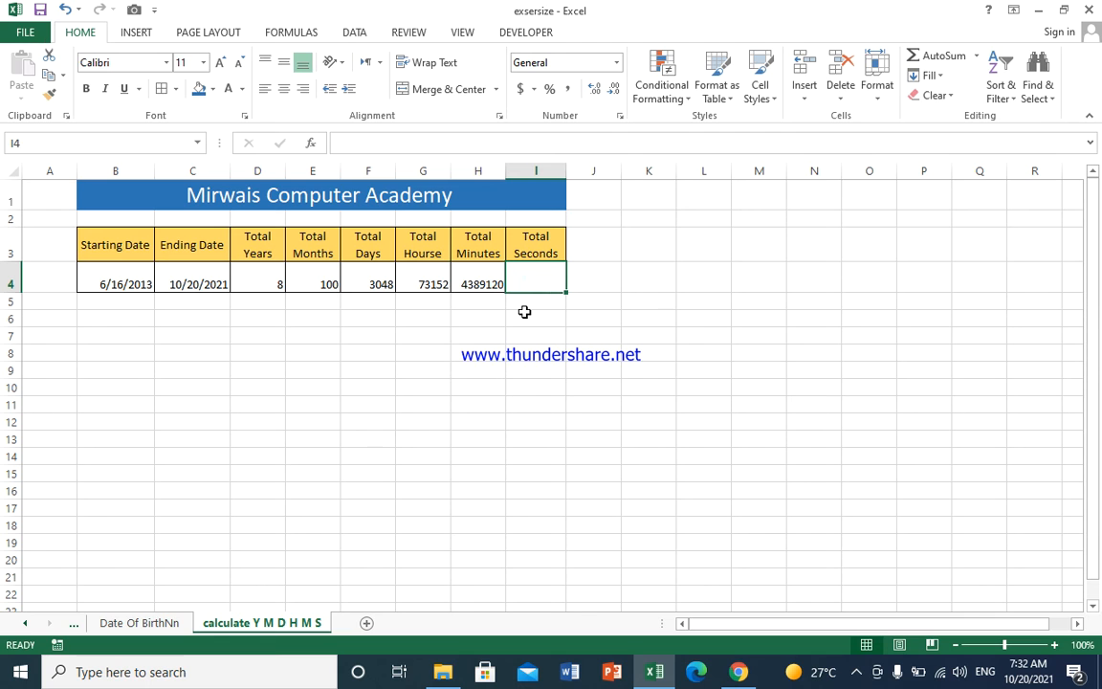
type("=con")
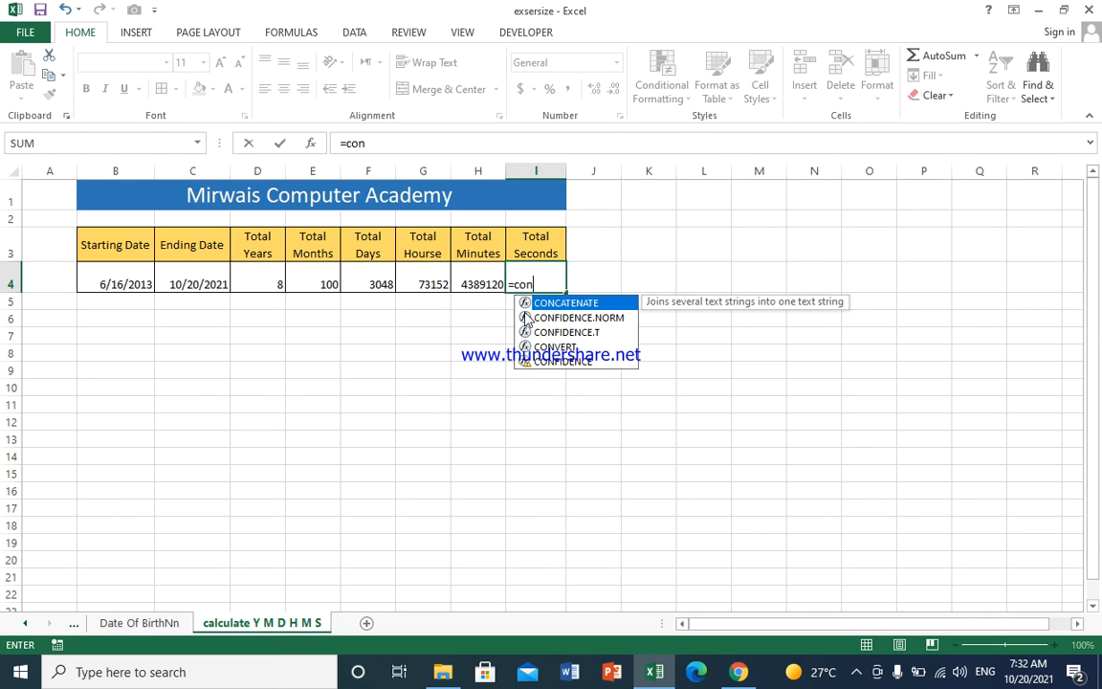
type("v")
key("Tab")
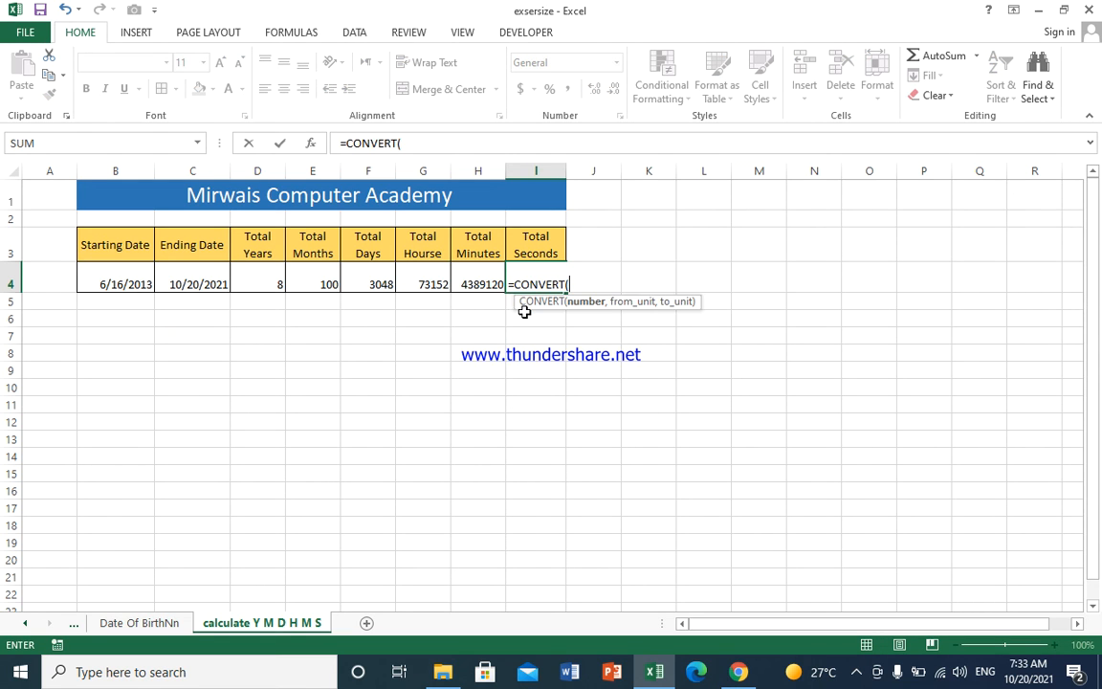
left_click(489, 275)
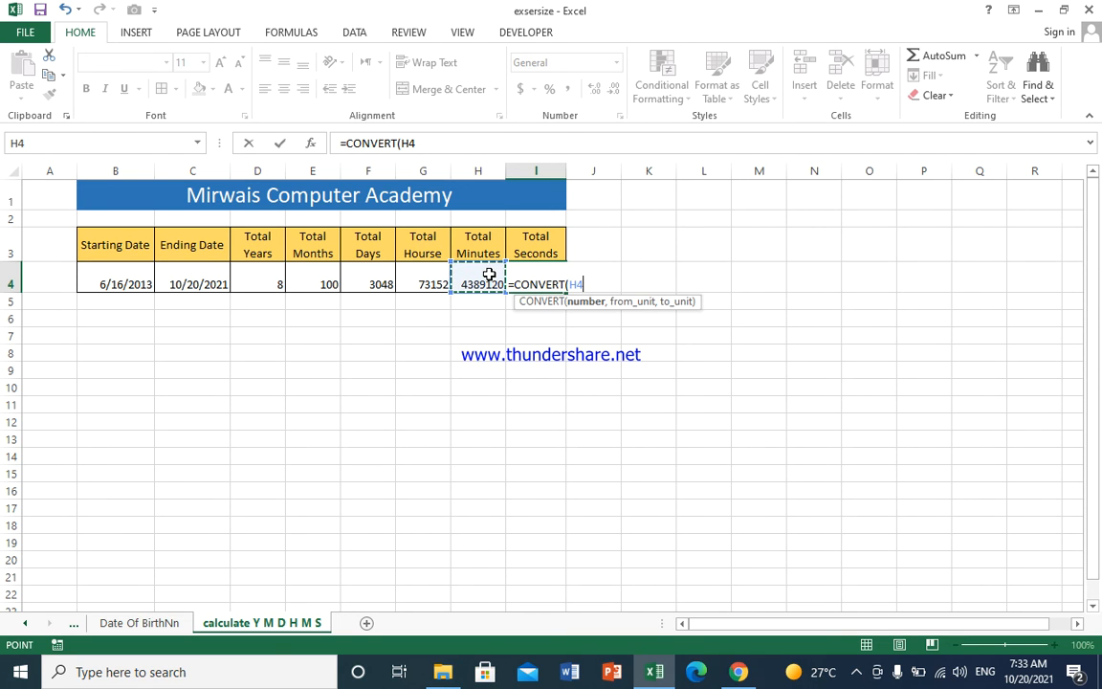
type(",")
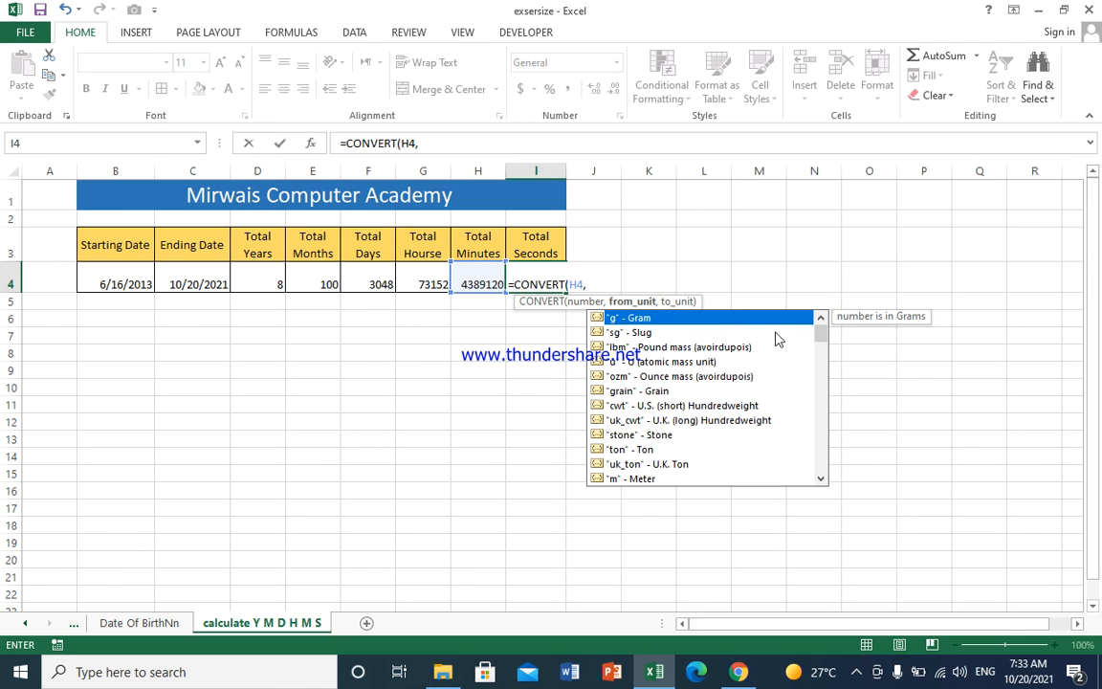
left_click_drag(821, 336, 819, 361)
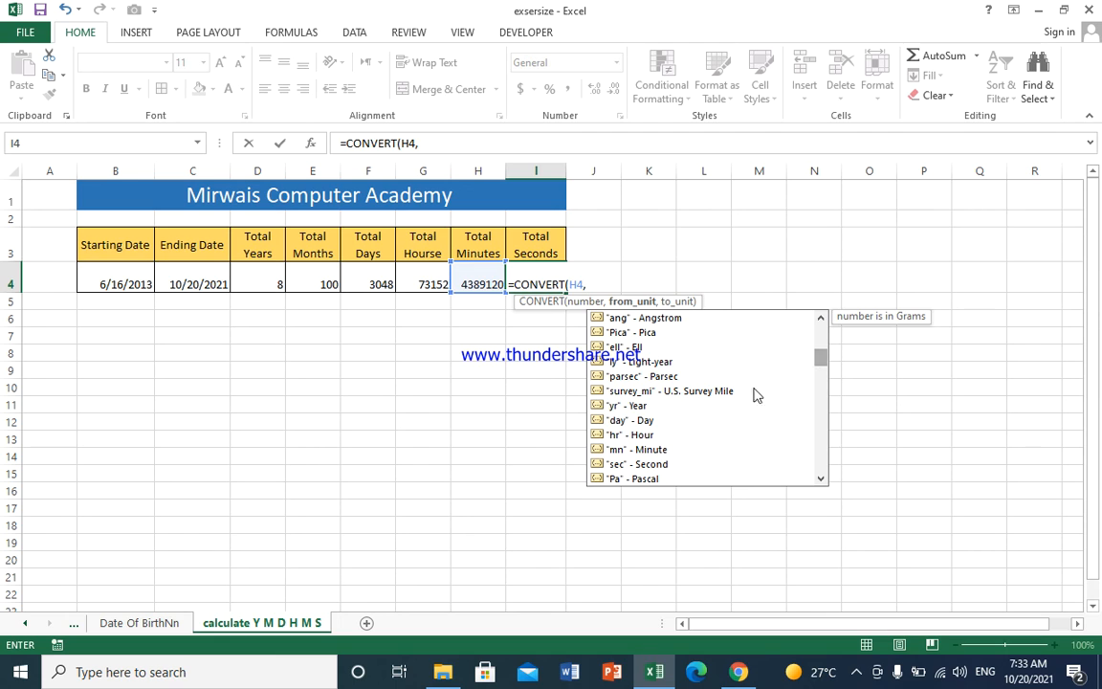
left_click(654, 450)
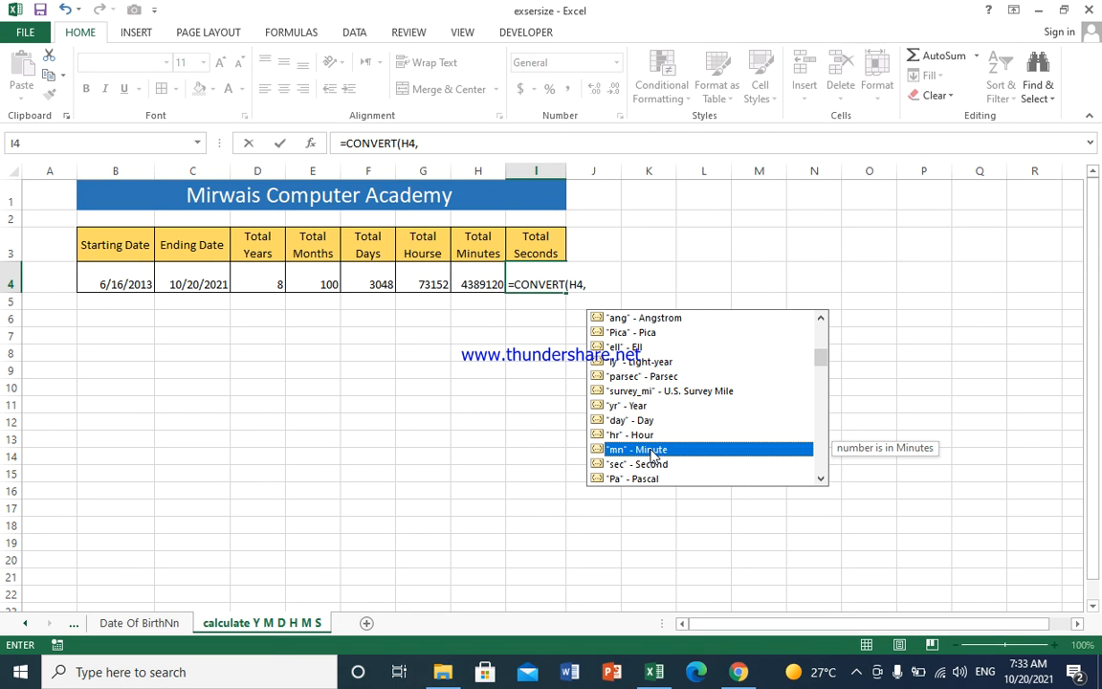
double_click(654, 451)
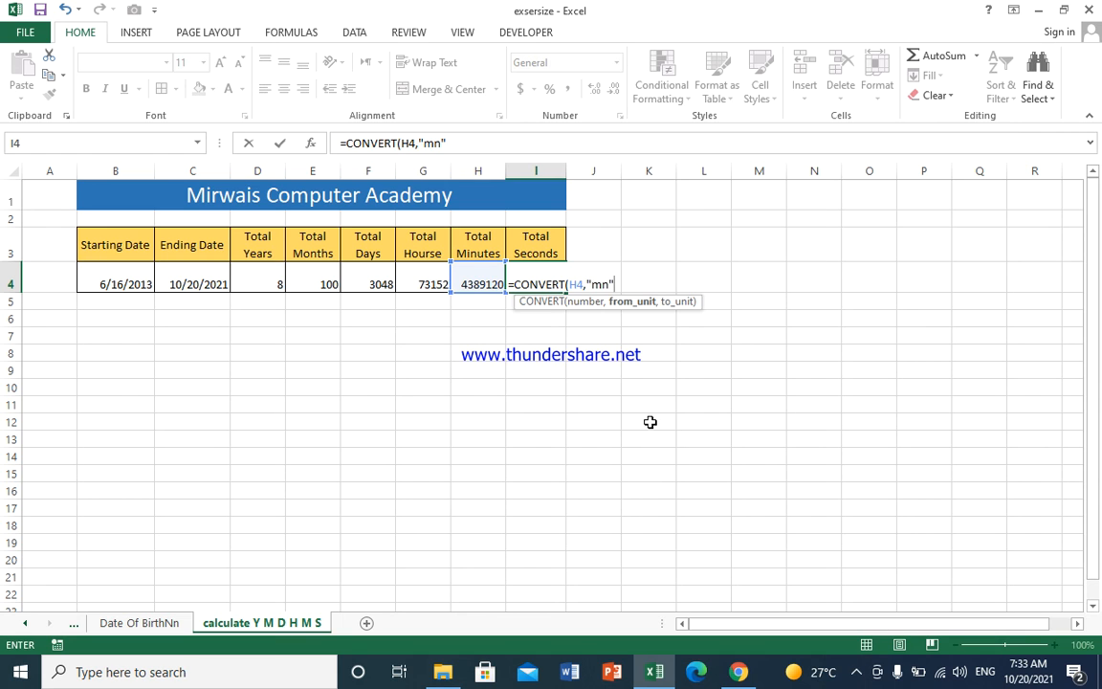
type(",")
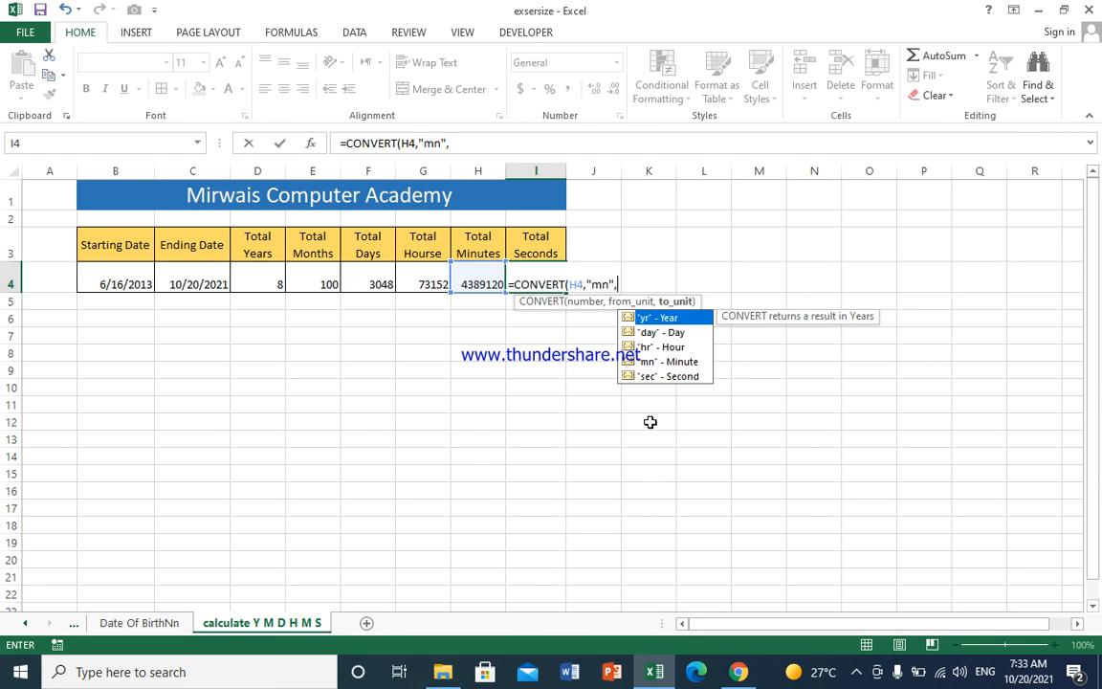
left_click(673, 379)
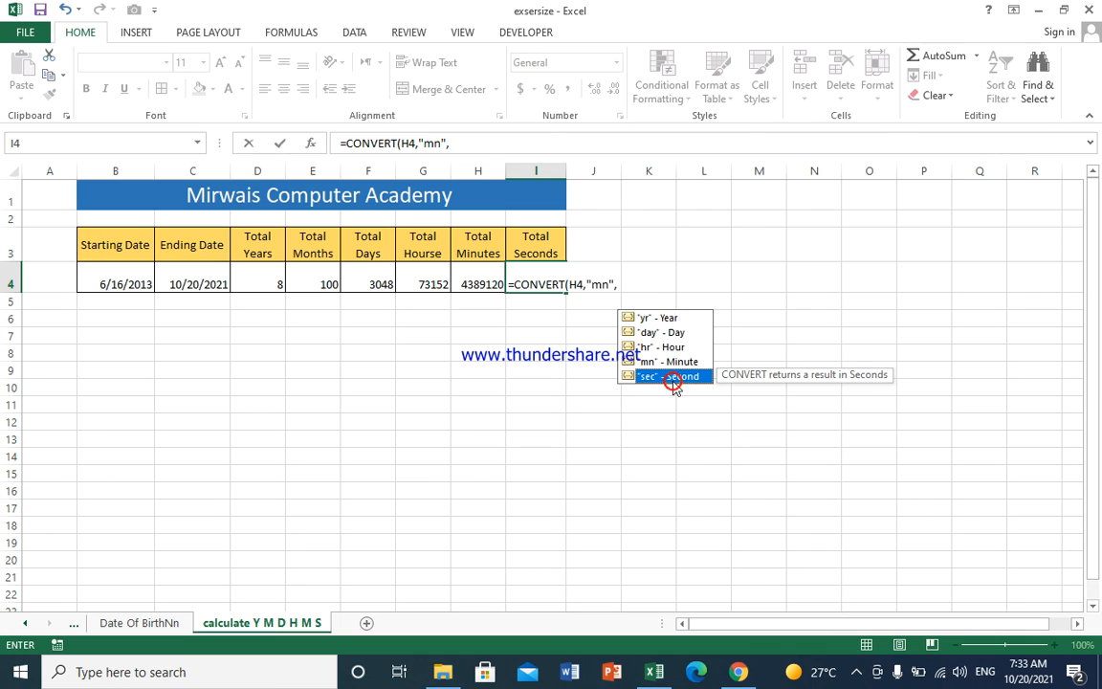
double_click(673, 379)
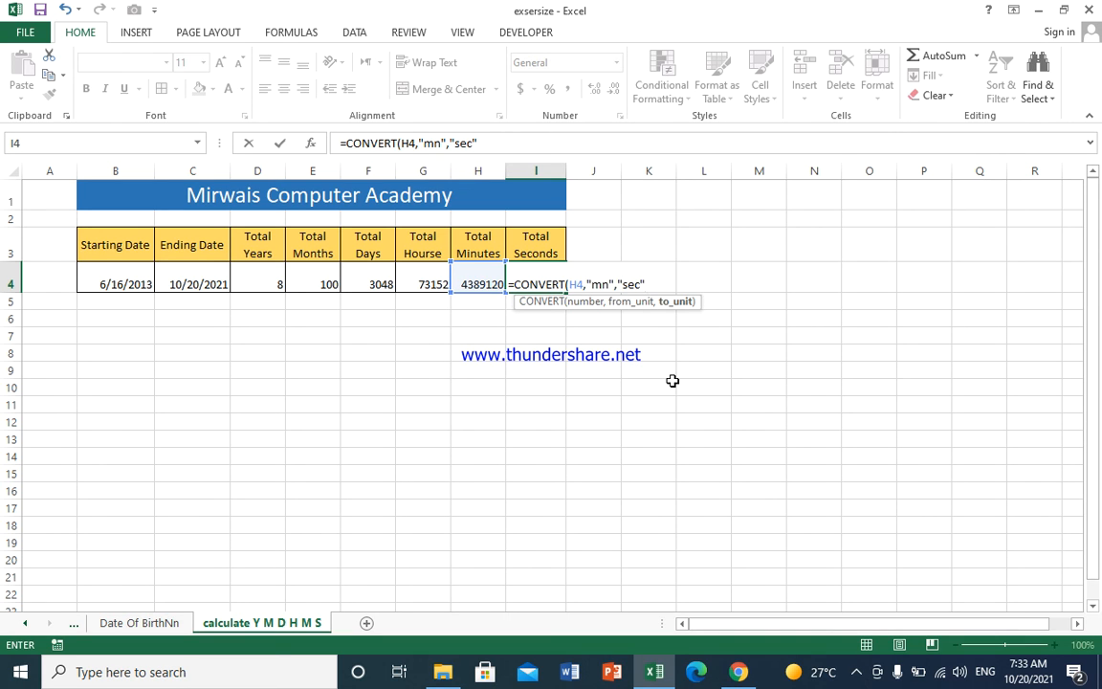
type(")")
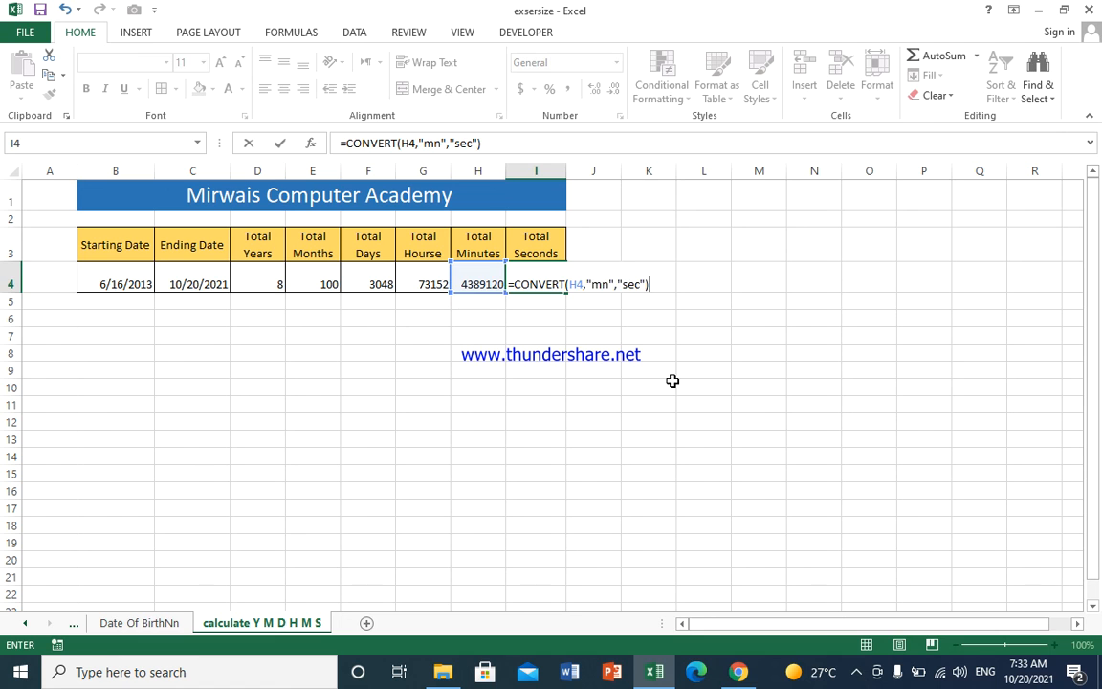
key("Return")
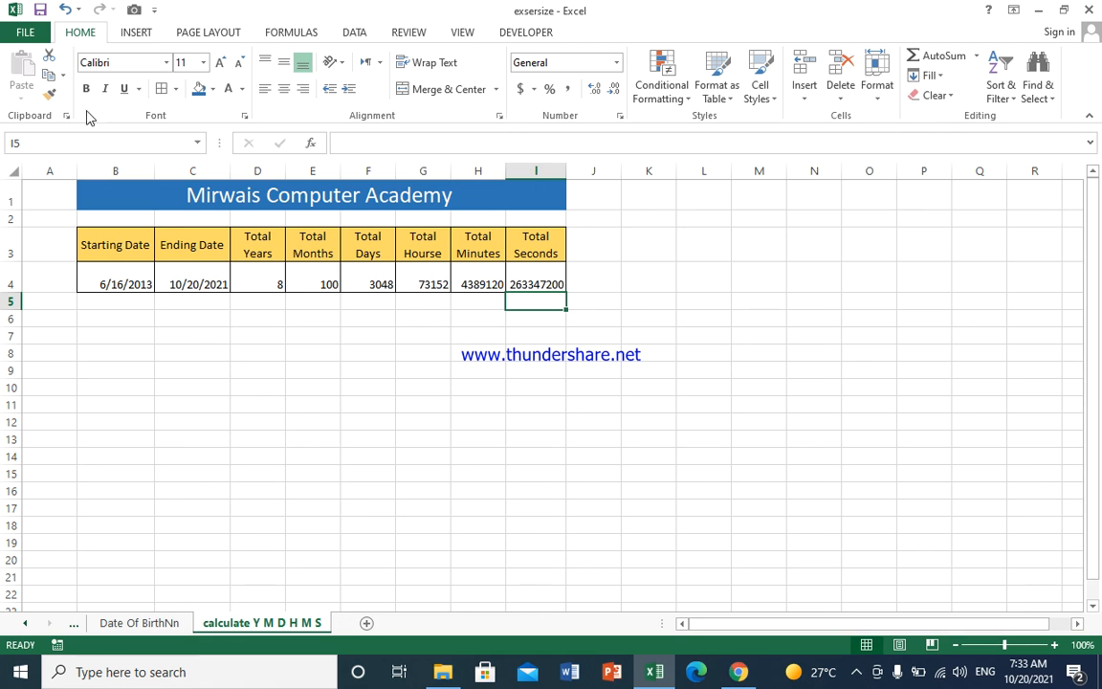
Step: Change the starting date in B4 to 6/16/2015
left_click(142, 284)
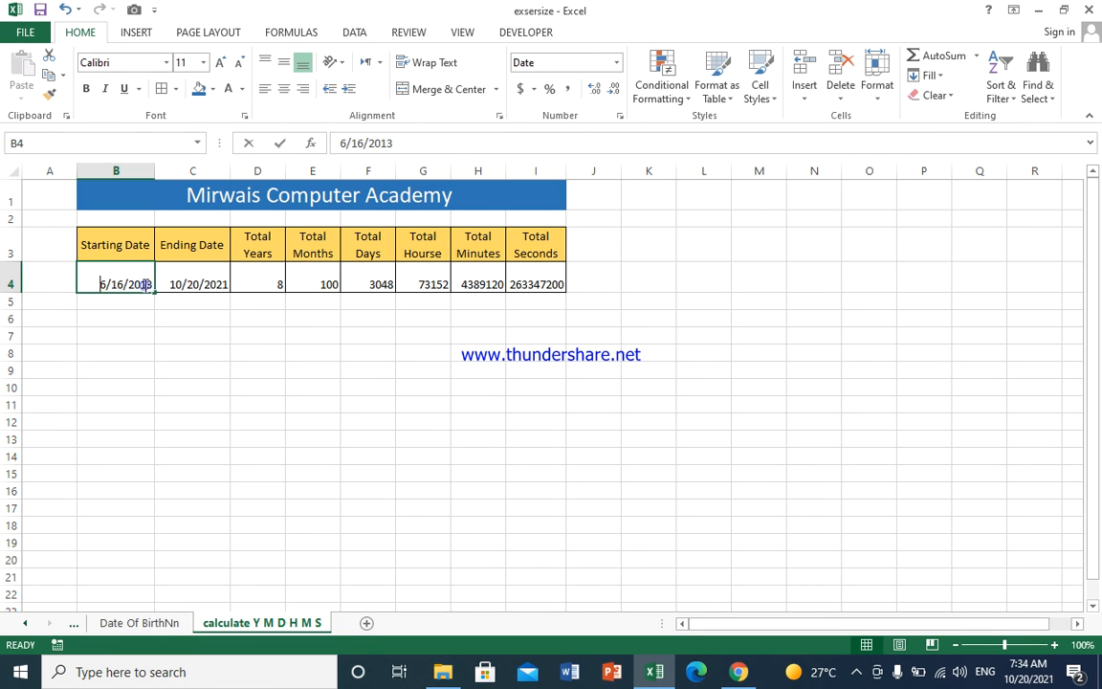
double_click(143, 284)
left_click_drag(146, 285, 153, 285)
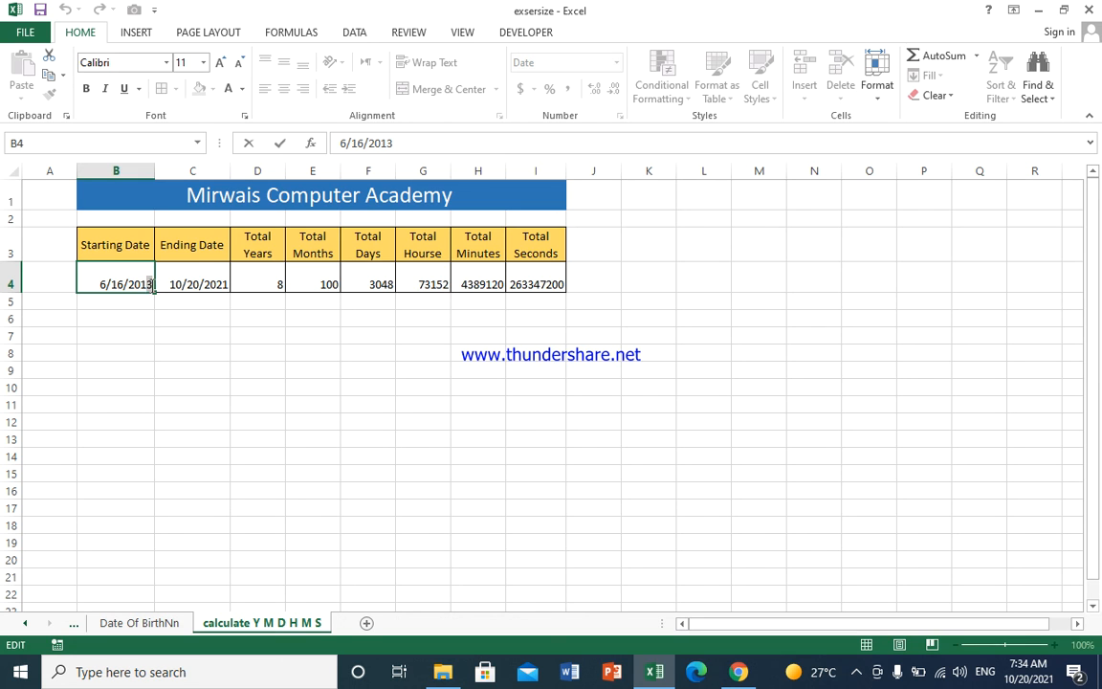
type("5")
key("Return")
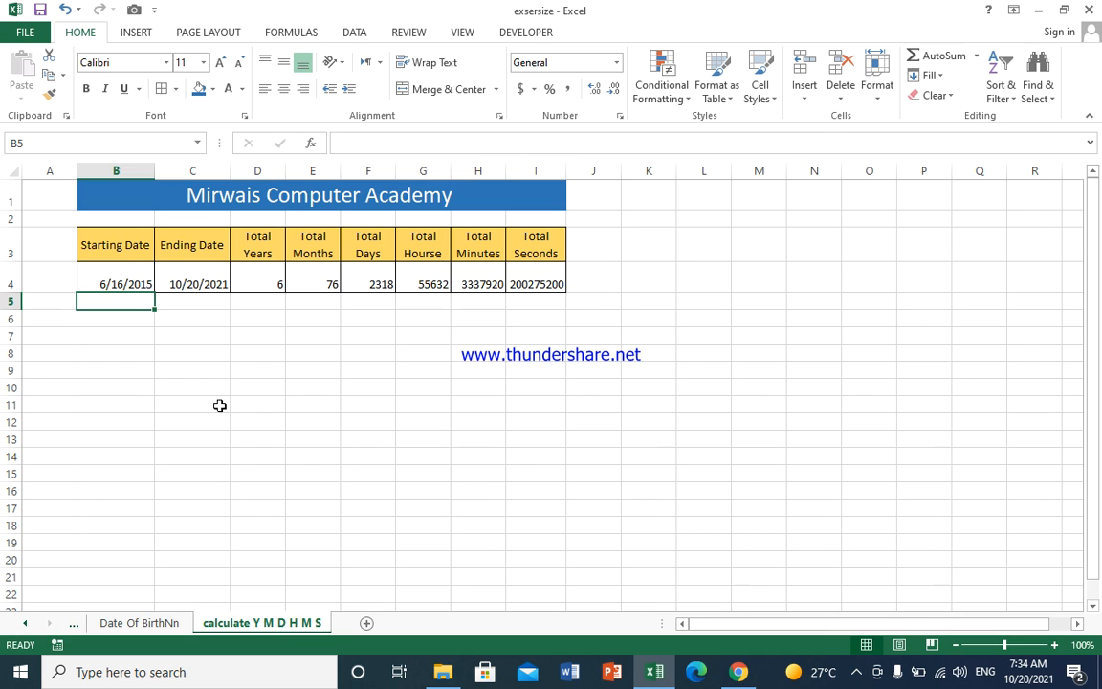